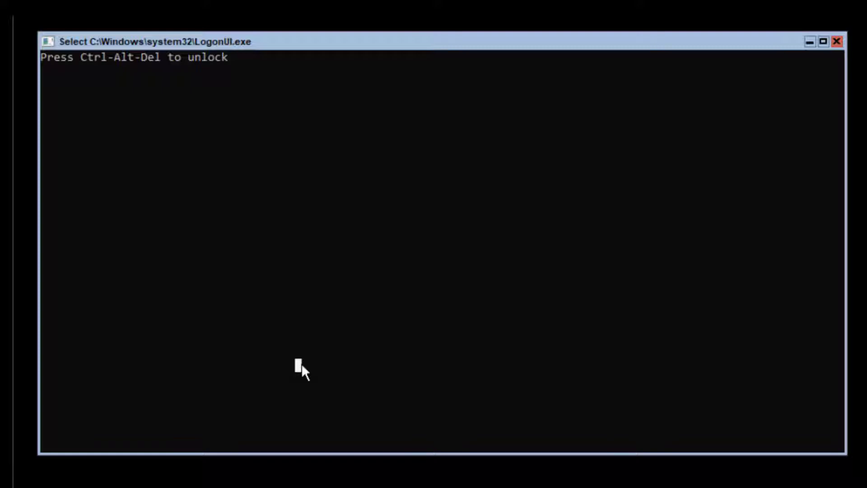
# Unlock the server with Ctrl+Alt+Del and sign in with the account password.
pyautogui.hotkey('ctrl', 'alt', 'Delete')
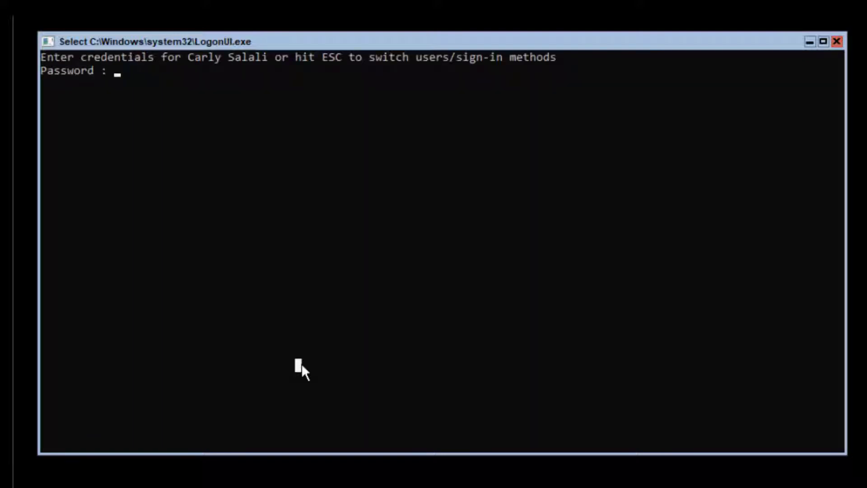
pyautogui.write('*******')
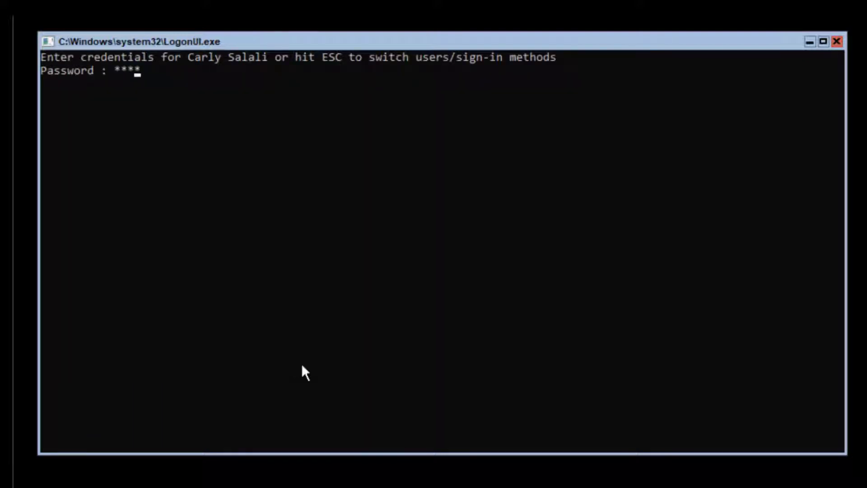
pyautogui.press('Return')
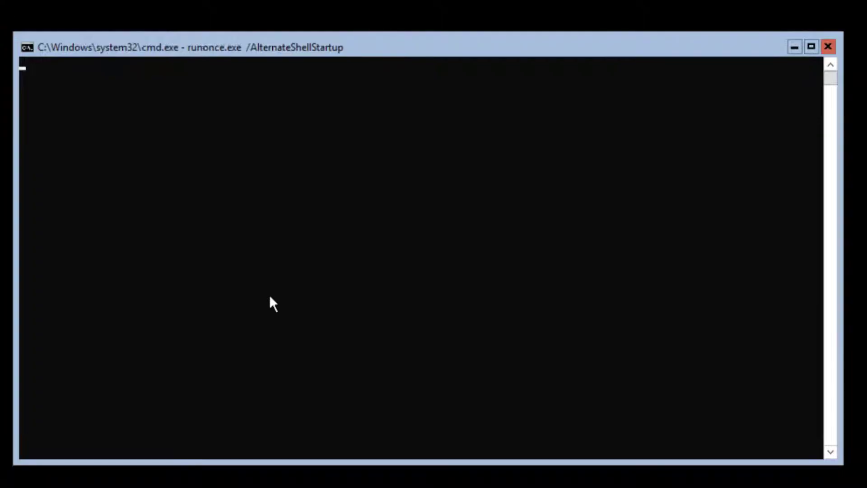
# Run hostname and confirm the server name is T-3000-DC1.
pyautogui.click(297, 239)
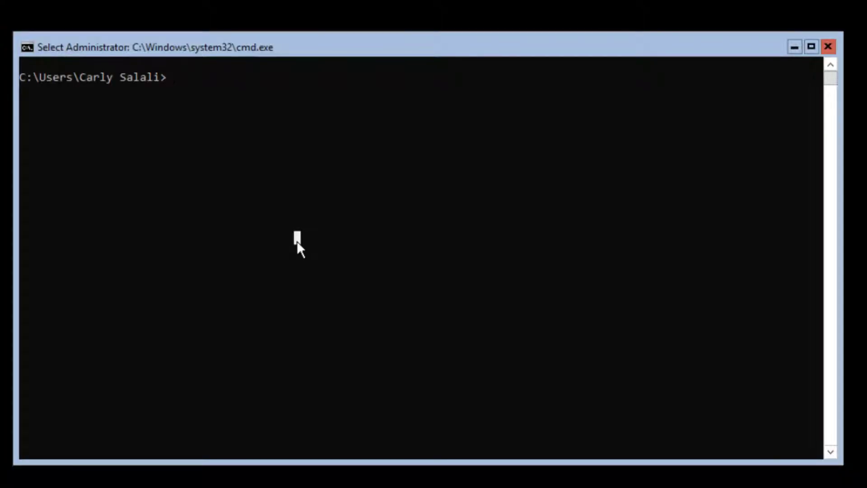
pyautogui.press('Escape')
pyautogui.write('hostname')
pyautogui.press('Return')
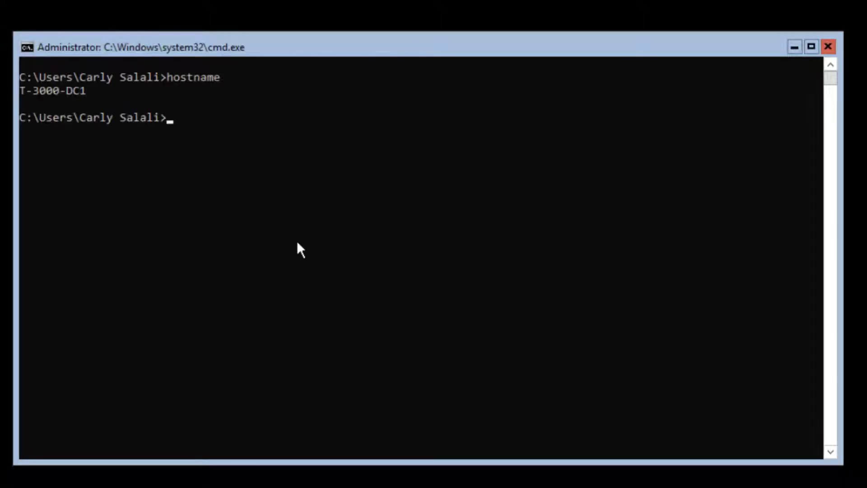
pyautogui.moveTo(97, 93); pyautogui.dragTo(21, 95)
pyautogui.click(150, 103)
# Run ipconfig /all | more and check IPv4 192.168.70.15 and DNS server 192.168.70.2.
pyautogui.write('pconfig')
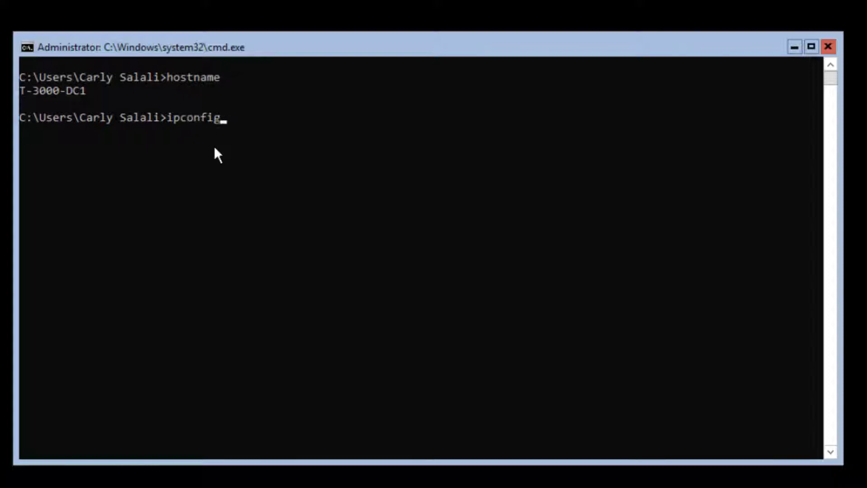
pyautogui.write(' /all | more')
pyautogui.press('Return')
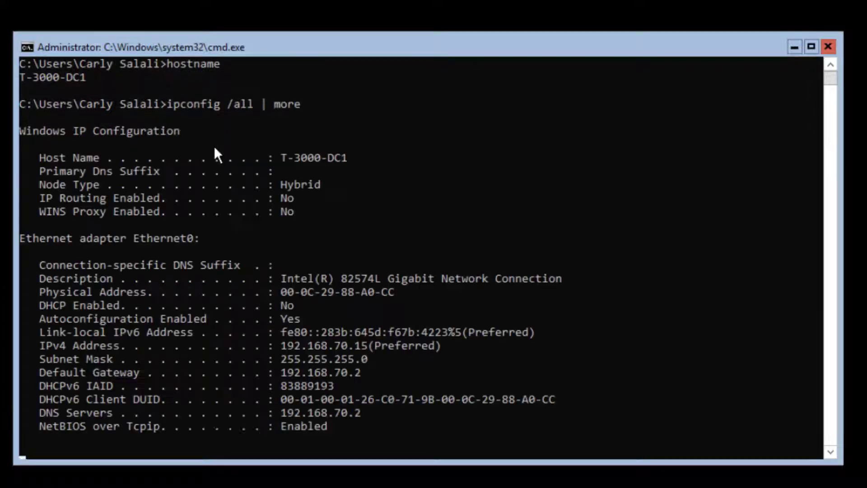
pyautogui.click(323, 264)
pyautogui.scroll(-2, 323, 267)
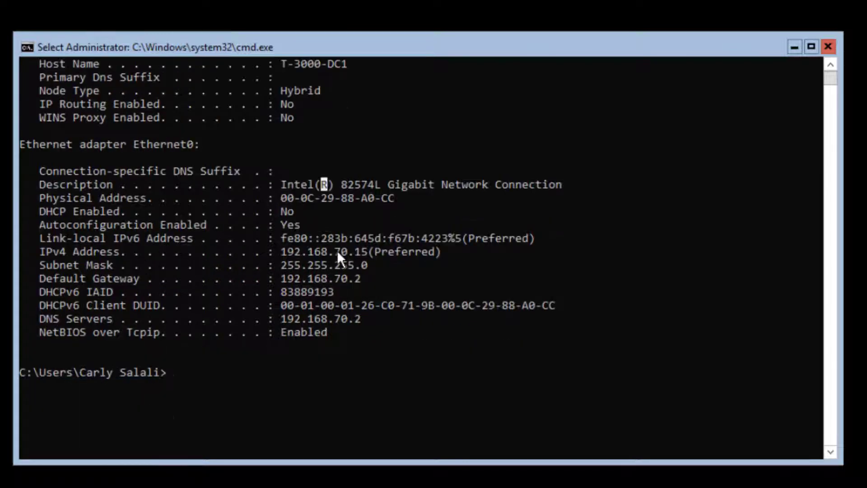
pyautogui.moveTo(366, 318); pyautogui.dragTo(285, 319)
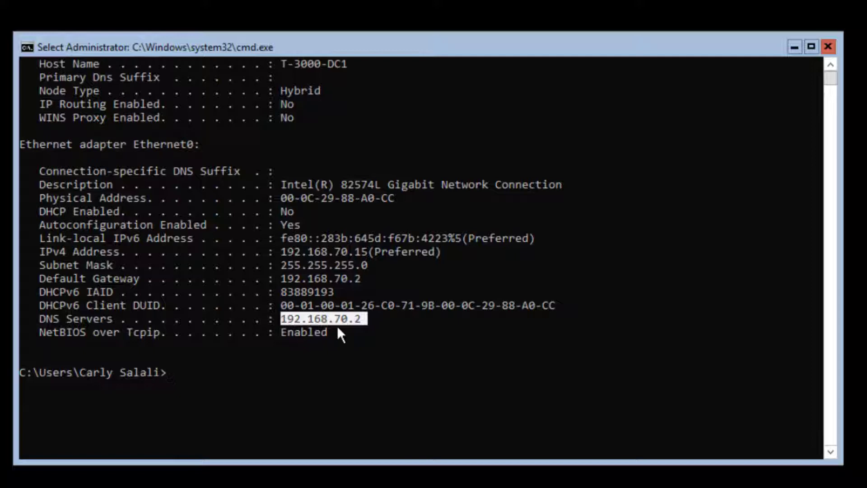
pyautogui.moveTo(361, 322); pyautogui.dragTo(286, 320)
pyautogui.moveTo(369, 250); pyautogui.dragTo(294, 253)
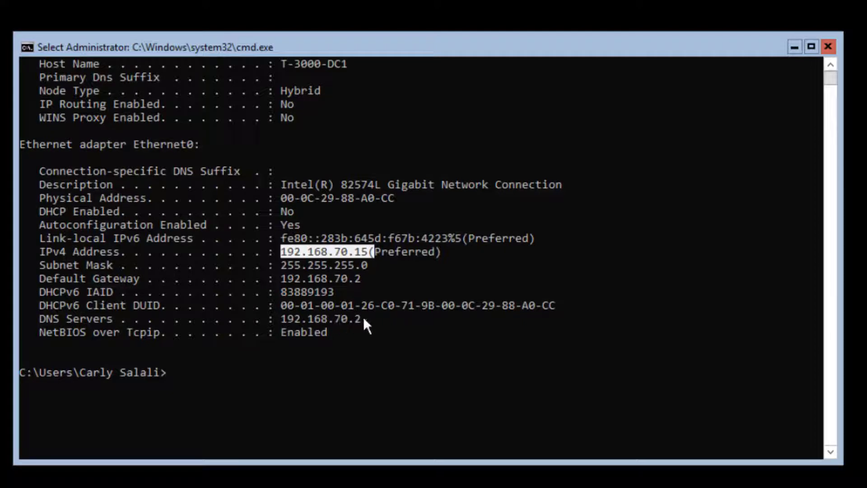
pyautogui.moveTo(365, 319); pyautogui.dragTo(286, 319)
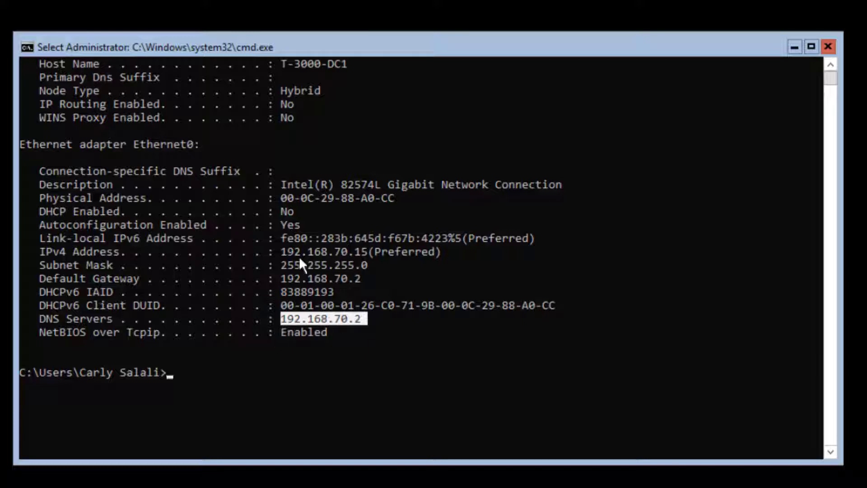
pyautogui.moveTo(283, 251); pyautogui.dragTo(364, 254)
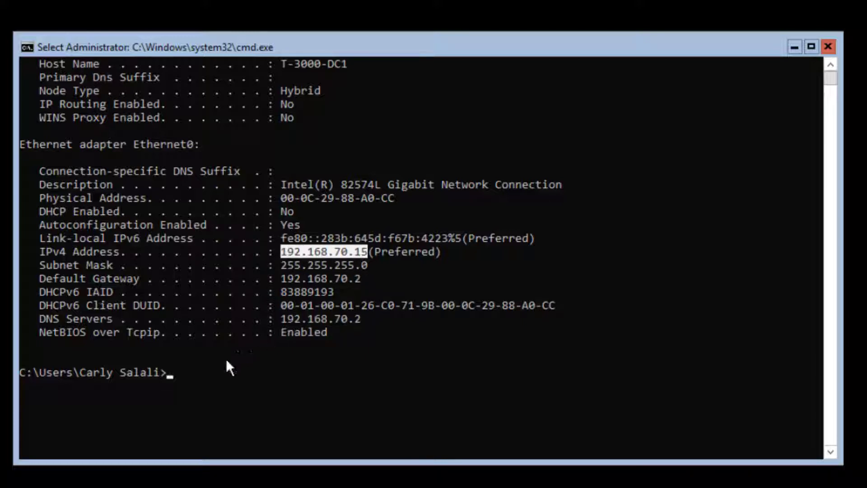
pyautogui.click(176, 379)
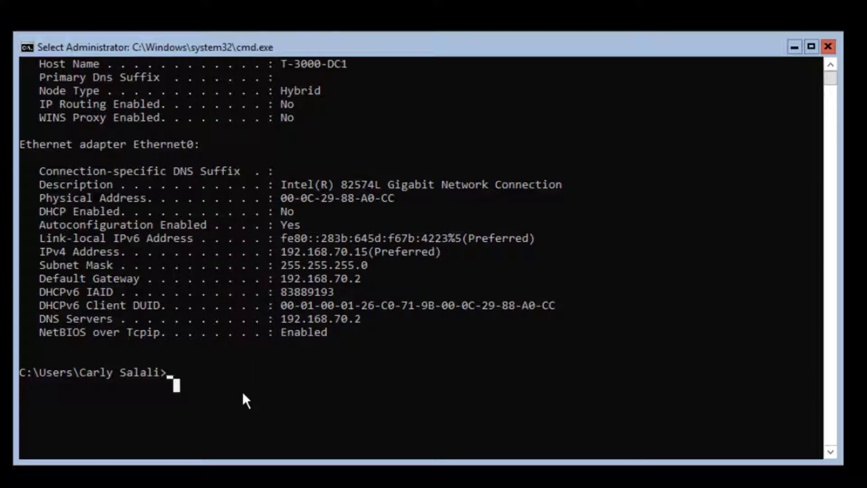
# Launch sconfig and go to Network Settings (8), adapter 1, Set DNS Servers (2).
pyautogui.write('sconfig')
pyautogui.press('Return')
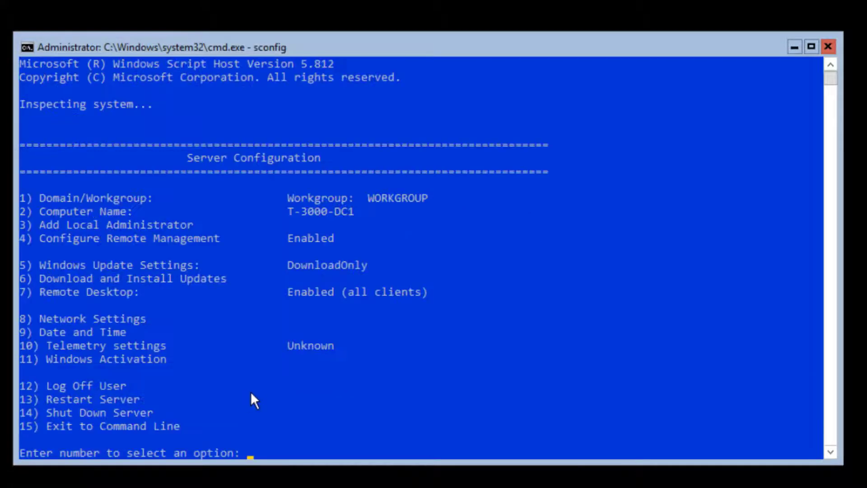
pyautogui.click(317, 385)
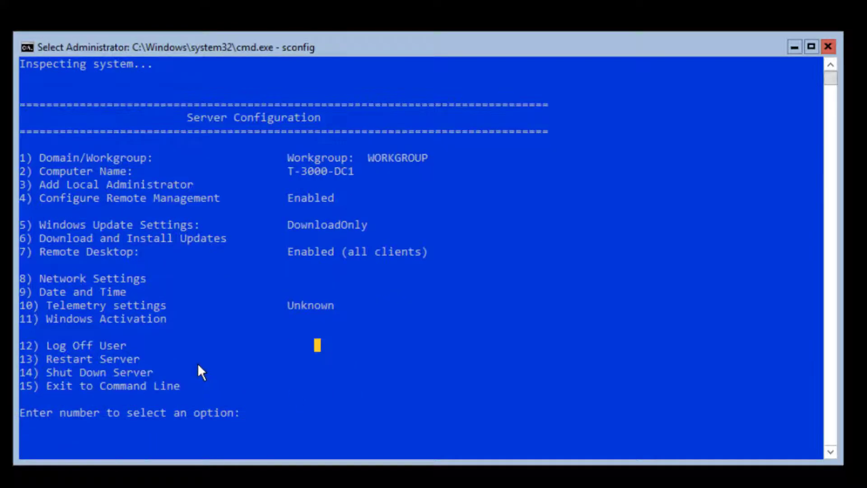
pyautogui.click(314, 403)
pyautogui.write('8')
pyautogui.press('Return')
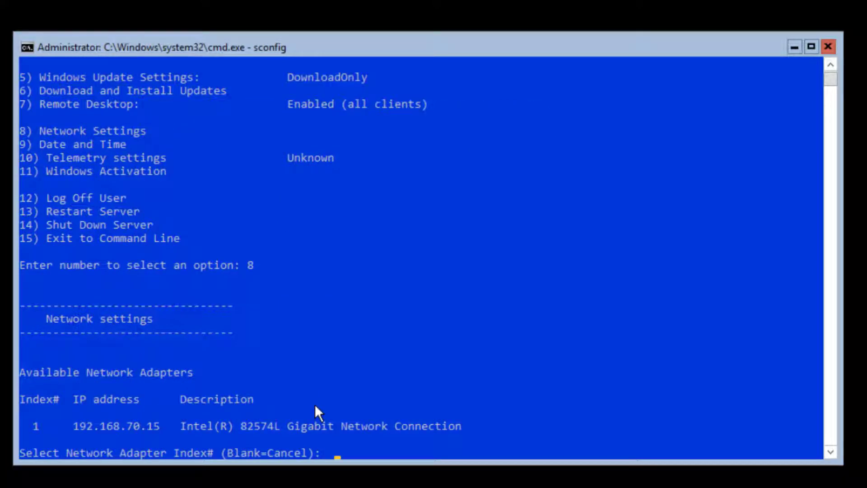
pyautogui.write('1')
pyautogui.press('Return')
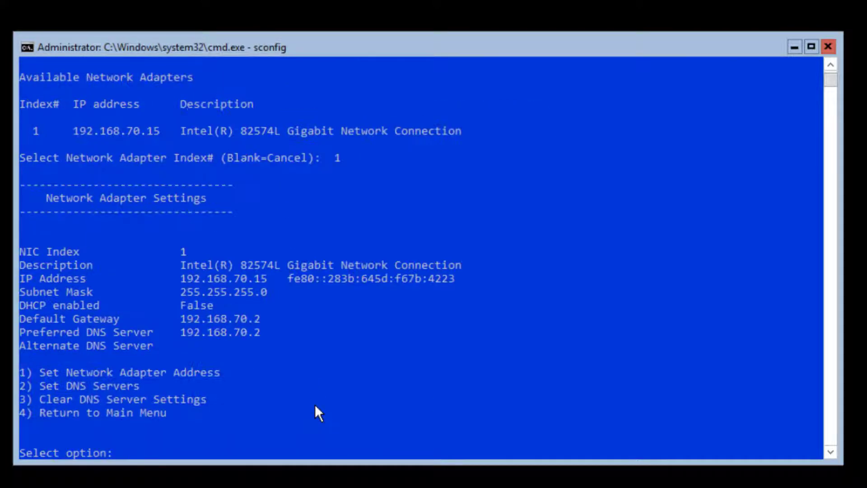
pyautogui.write('2')
pyautogui.press('Return')
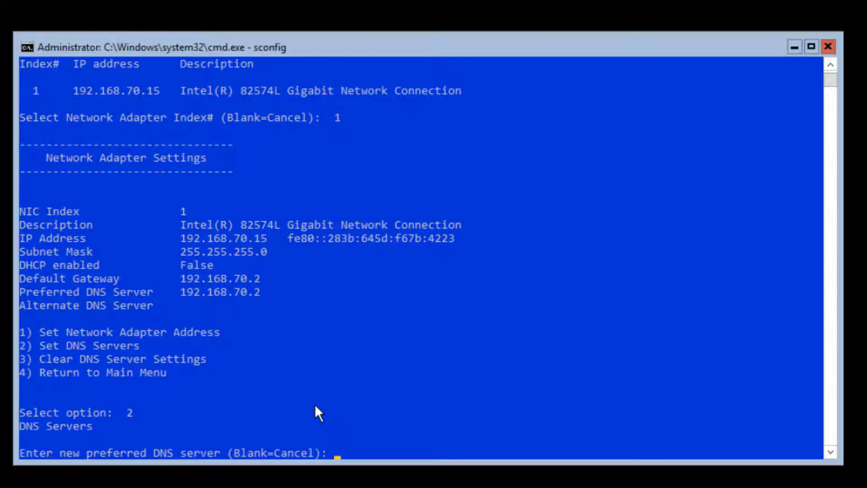
# Enter 192.168.70.15 as the preferred DNS server, copying the address from the console.
pyautogui.write('192.168.70.15')
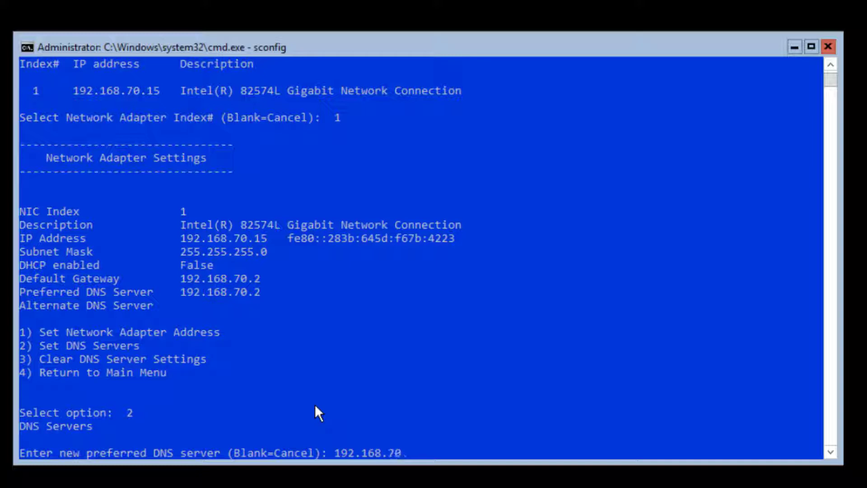
pyautogui.moveTo(182, 238); pyautogui.dragTo(219, 240)
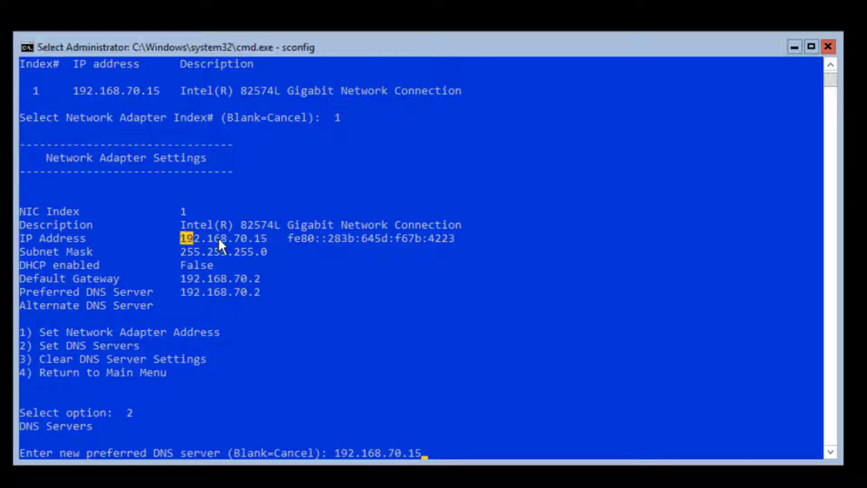
pyautogui.moveTo(271, 243); pyautogui.dragTo(264, 243)
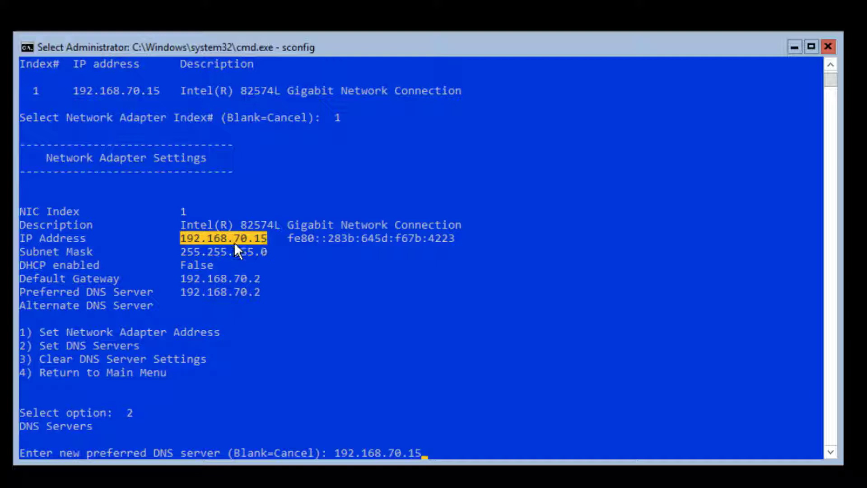
pyautogui.rightClick(426, 454)
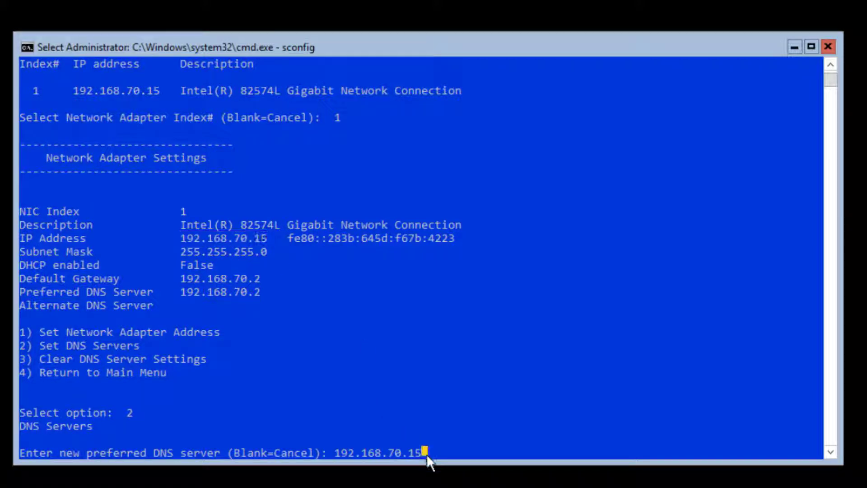
# Confirm 192.168.70.15 as preferred DNS and leave the alternate DNS server blank.
pyautogui.press('Return')
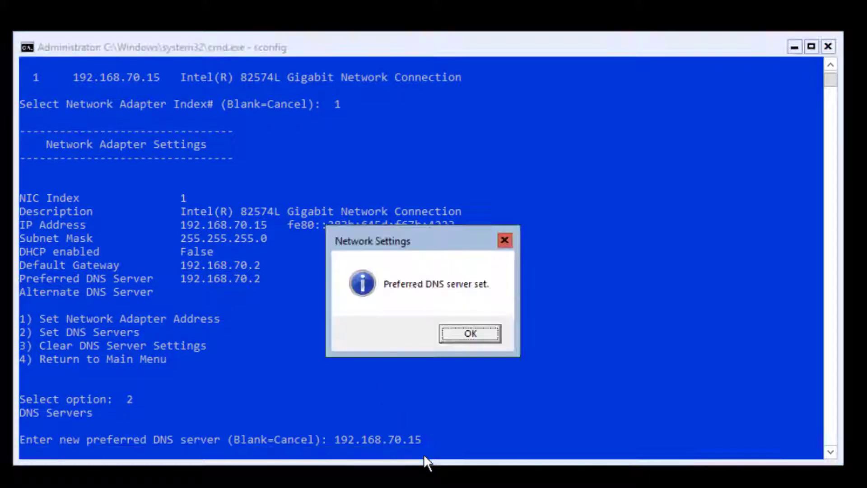
pyautogui.click(453, 335)
pyautogui.press('Return')
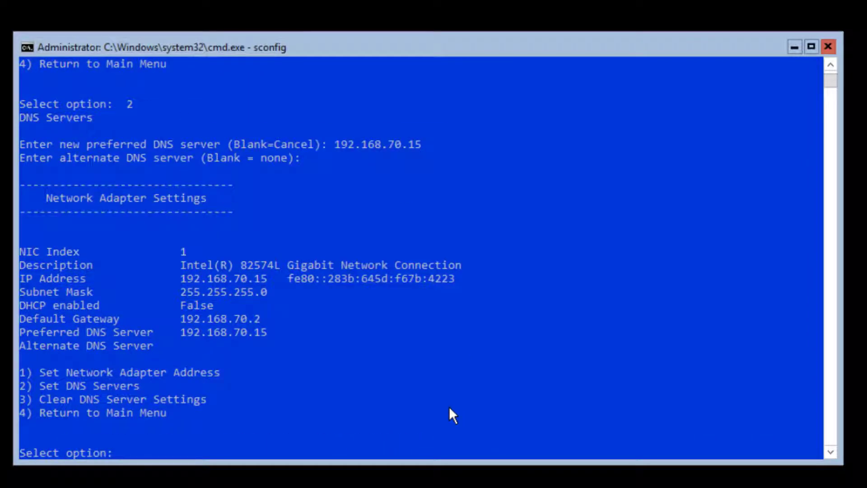
pyautogui.moveTo(271, 333); pyautogui.dragTo(186, 328)
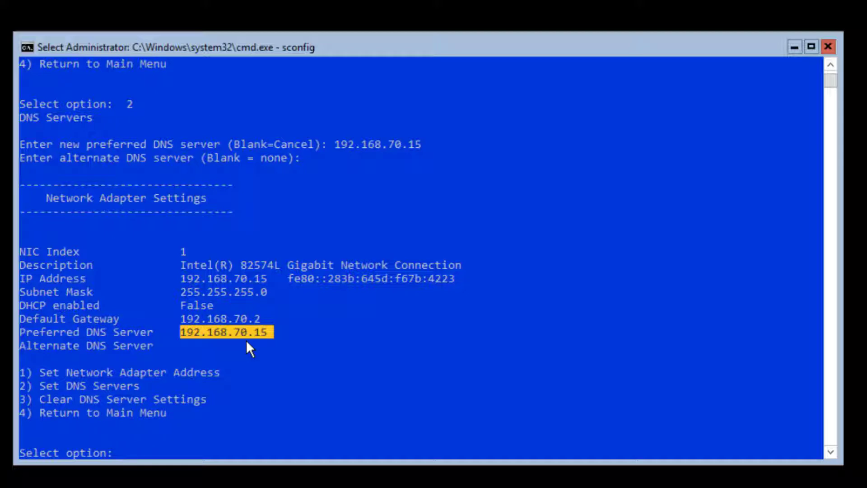
pyautogui.click(131, 451)
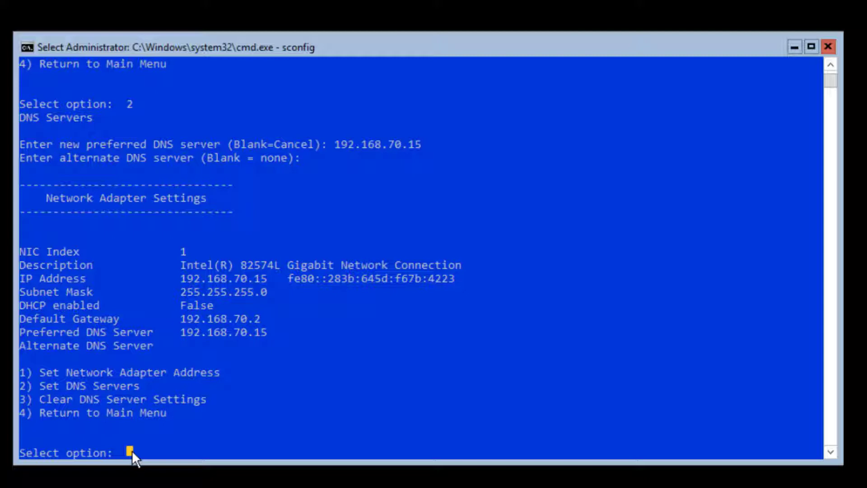
# Return to the sconfig main menu (4) and exit to the command line (15).
pyautogui.press('Escape')
pyautogui.write('4')
pyautogui.press('Return')
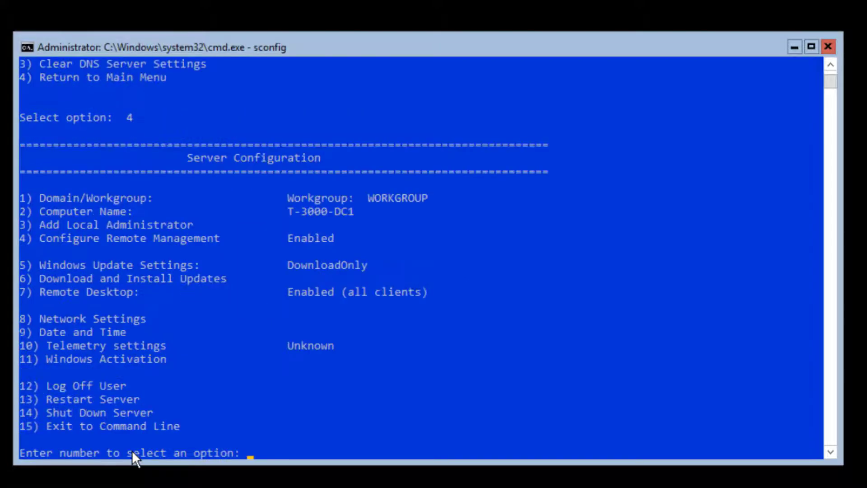
pyautogui.write('15')
pyautogui.press('Return')
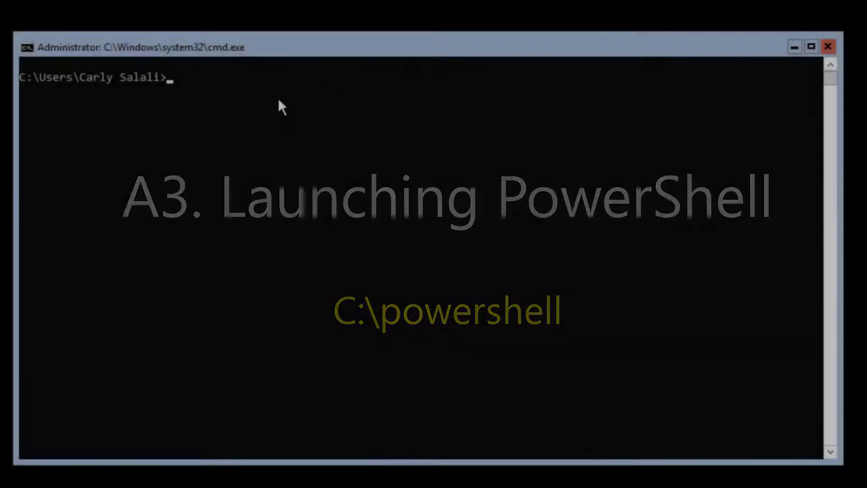
# Run powershell at the cmd prompt to get a PS prompt.
pyautogui.click(229, 127)
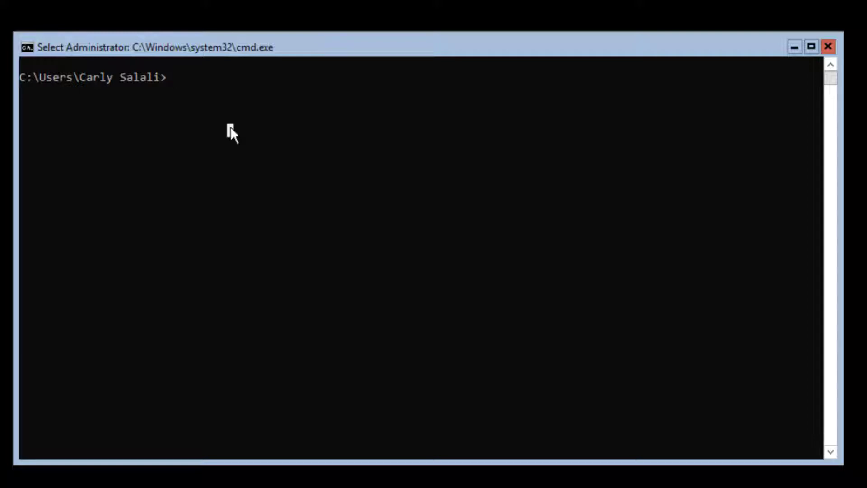
pyautogui.write('powershell')
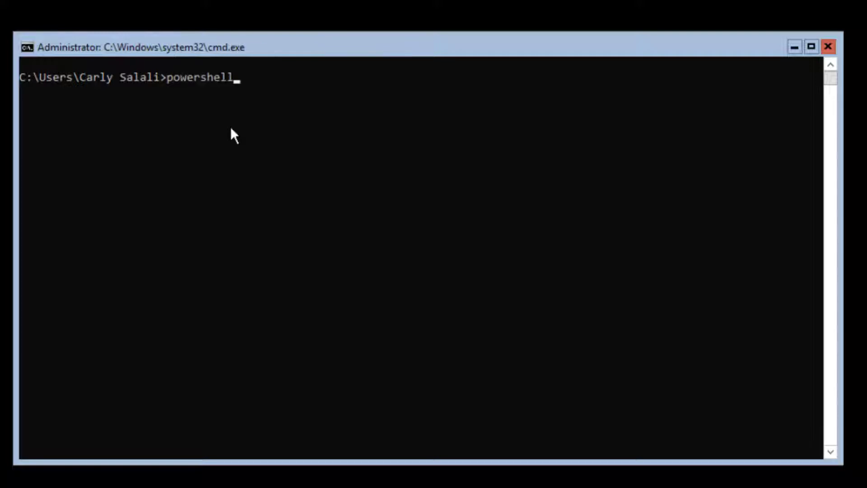
pyautogui.press('Return')
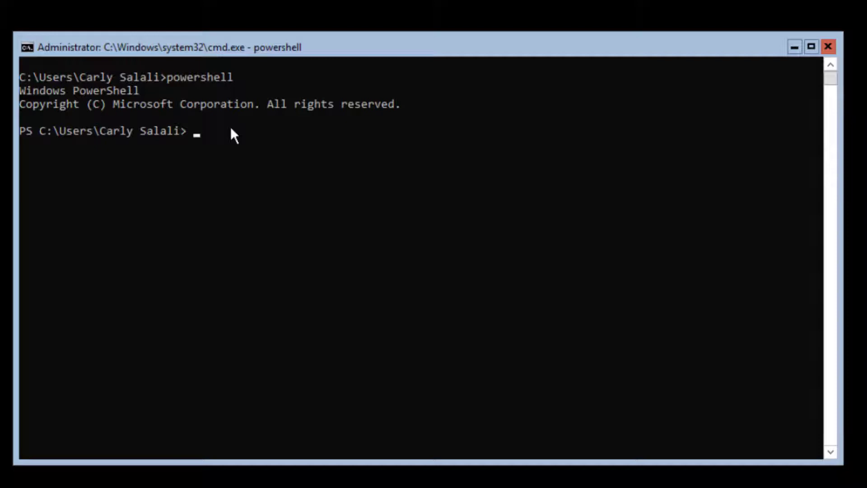
# Run Get-WindowsFeature to list all roles and features with their install states.
pyautogui.write('Get-WindowsFeature')
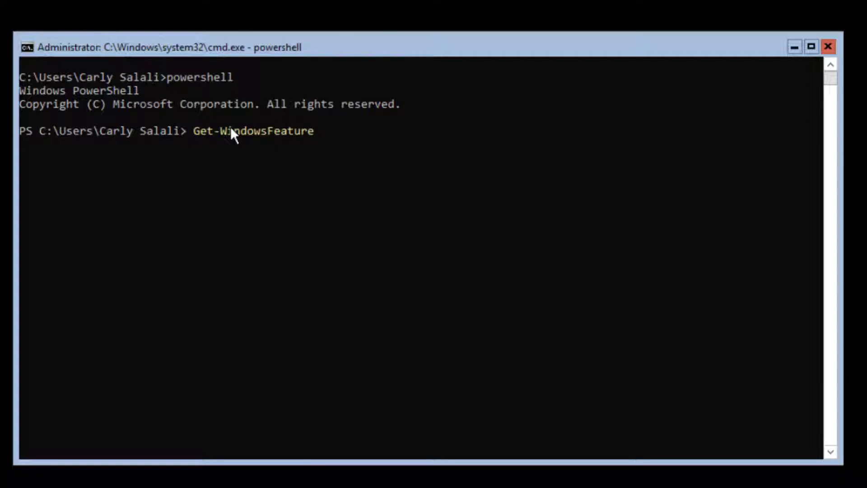
pyautogui.press('Return')
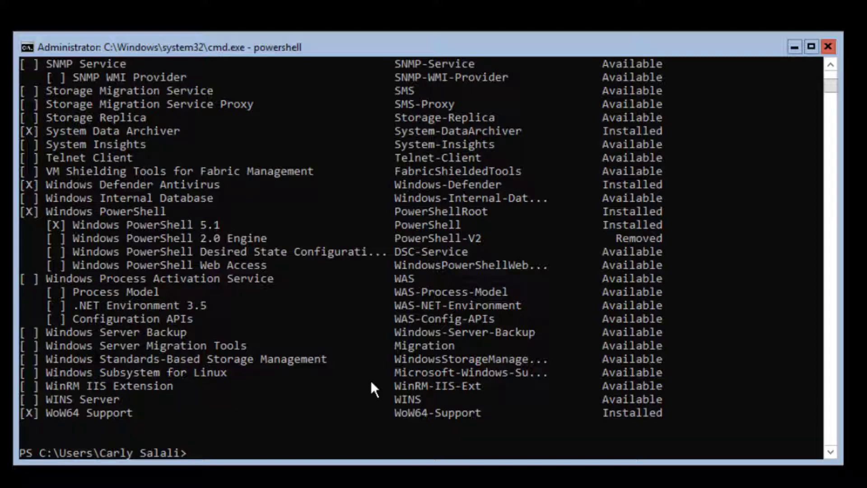
pyautogui.press('Up')
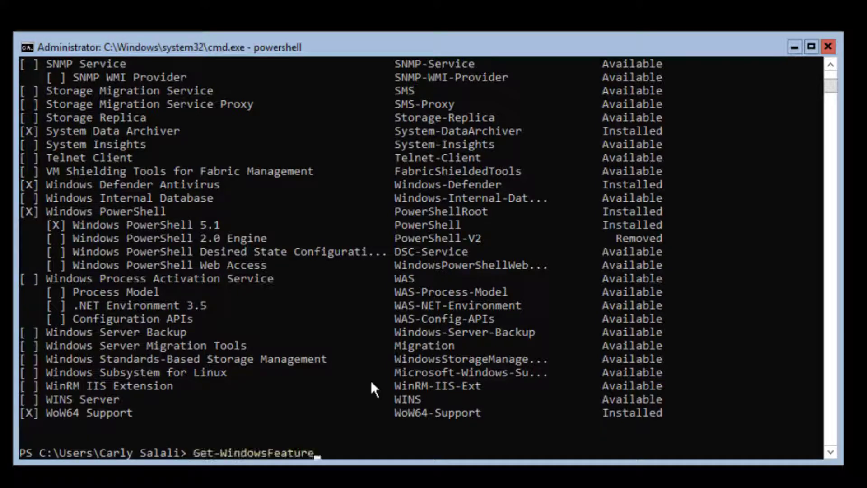
# Run Get-WindowsFeature | ? {$_.Name -LIKE "AD*"} to filter features starting with AD.
pyautogui.write('| ? {$.Name')
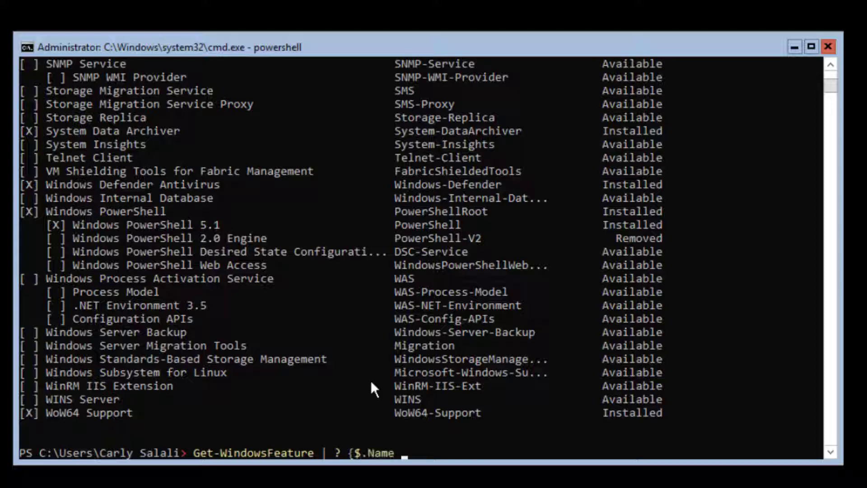
pyautogui.press('BackSpace')
pyautogui.press('BackSpace')
pyautogui.press('BackSpace')
pyautogui.press('BackSpace')
pyautogui.press('Left')
pyautogui.write('_')
pyautogui.press('End')
pyautogui.write('Name -LIK')
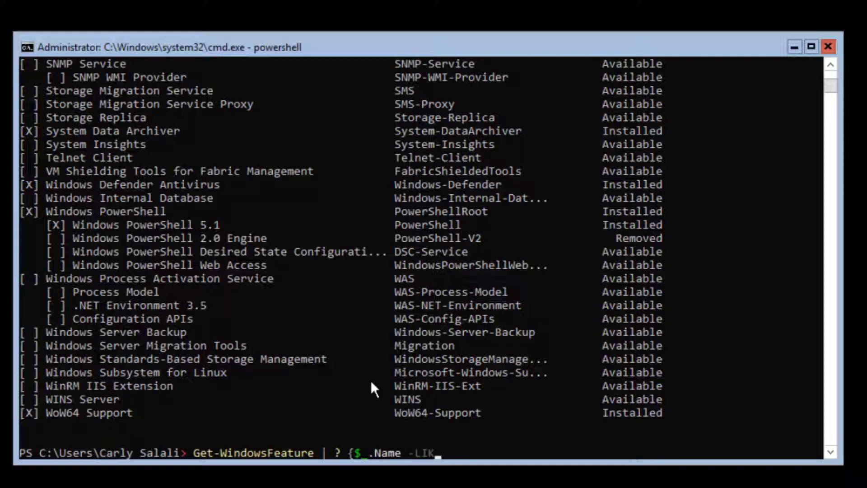
pyautogui.write('E "AD*"}')
pyautogui.press('Return')
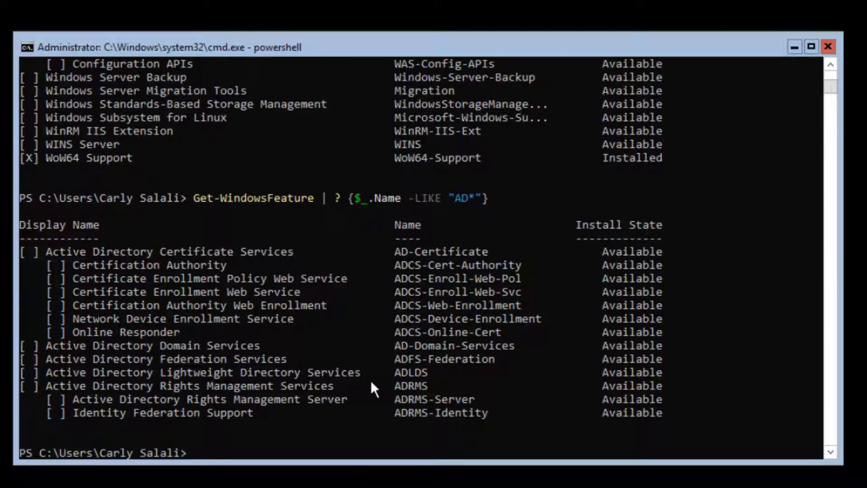
# Select the AD-Domain-Services feature name in the filtered output.
pyautogui.doubleClick(52, 345)
pyautogui.moveTo(150, 347); pyautogui.dragTo(253, 346)
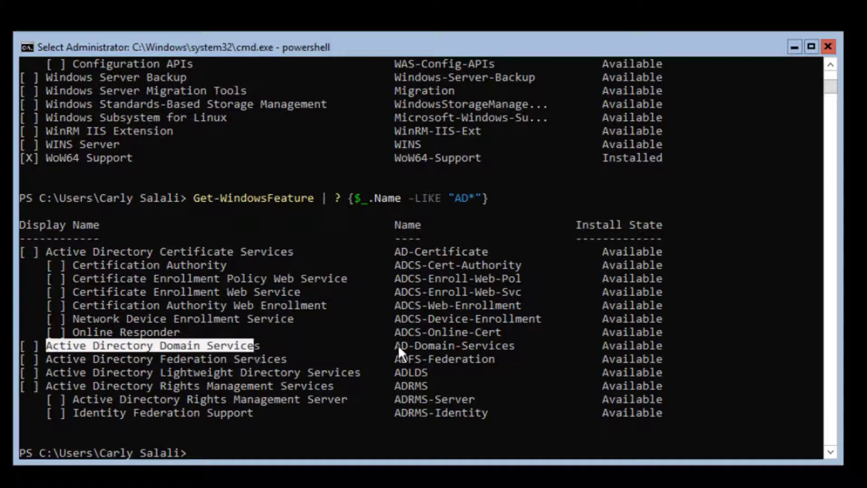
pyautogui.moveTo(396, 346); pyautogui.dragTo(456, 349)
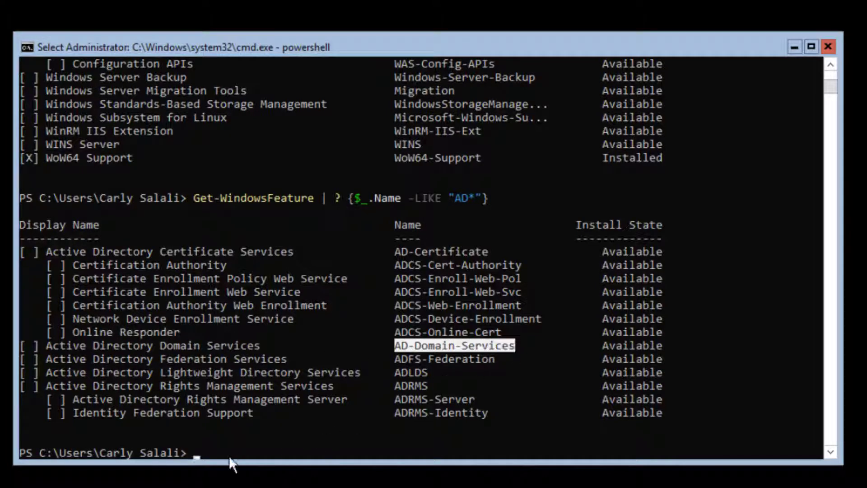
pyautogui.click(190, 451)
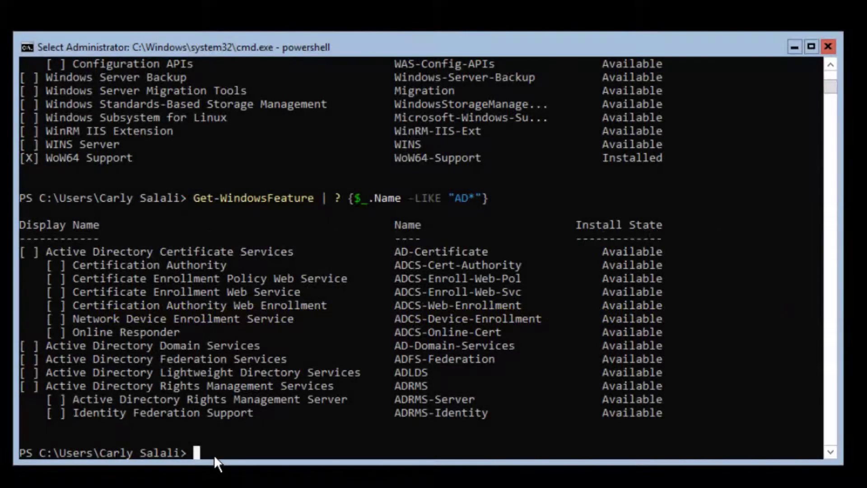
# Run Install-WindowsFeature AD-Domain-Services -IncludeManagementTools and verify Success is True.
pyautogui.write('Install')
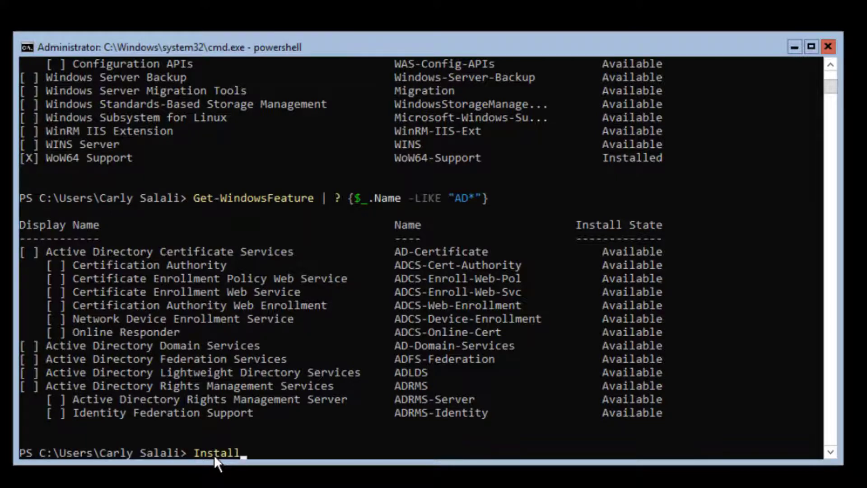
pyautogui.write('-WindowsFeature ')
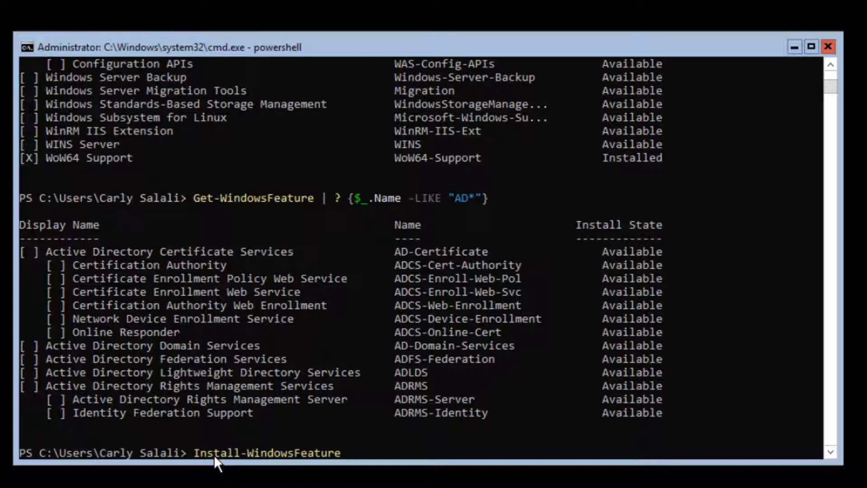
pyautogui.write('AD-Domain')
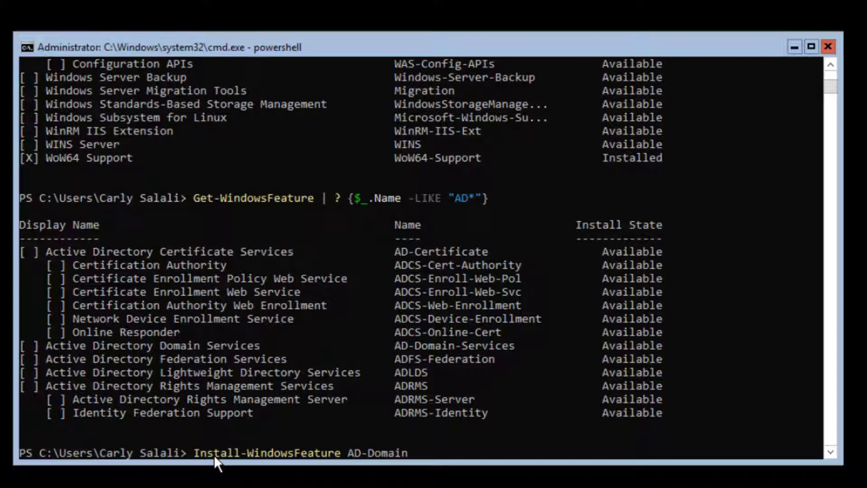
pyautogui.write('-Services -In')
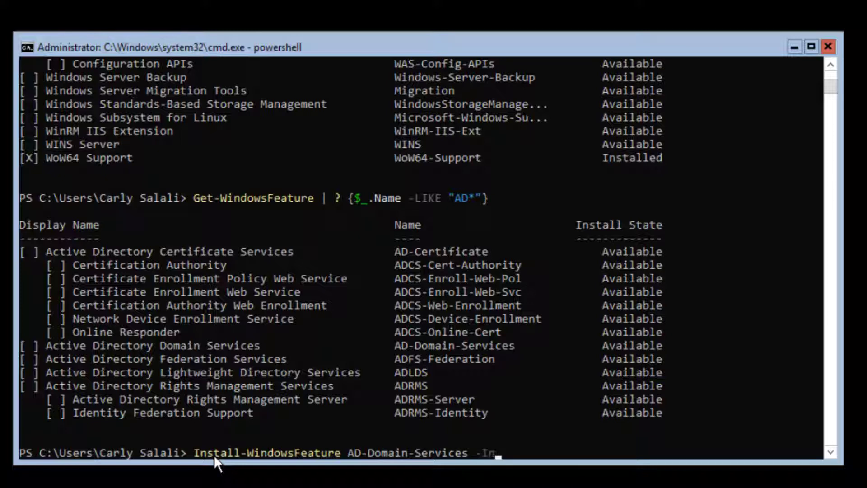
pyautogui.write('cludeManageme')
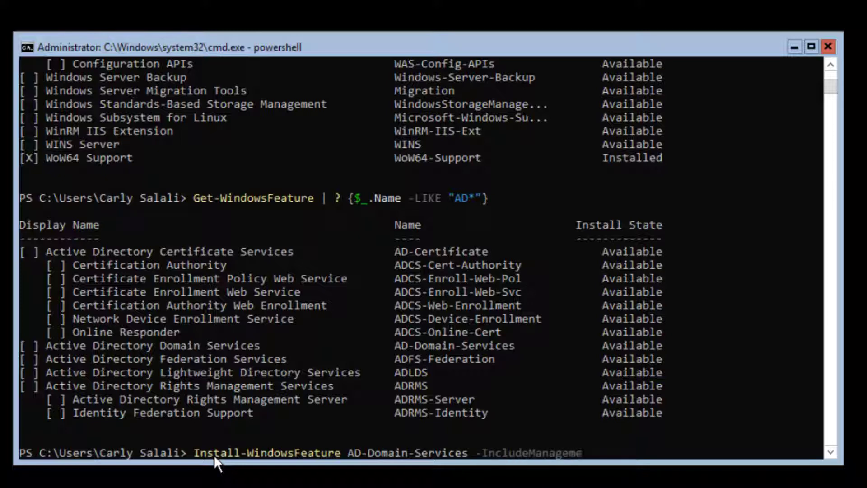
pyautogui.write('ntTools')
pyautogui.press('Return')
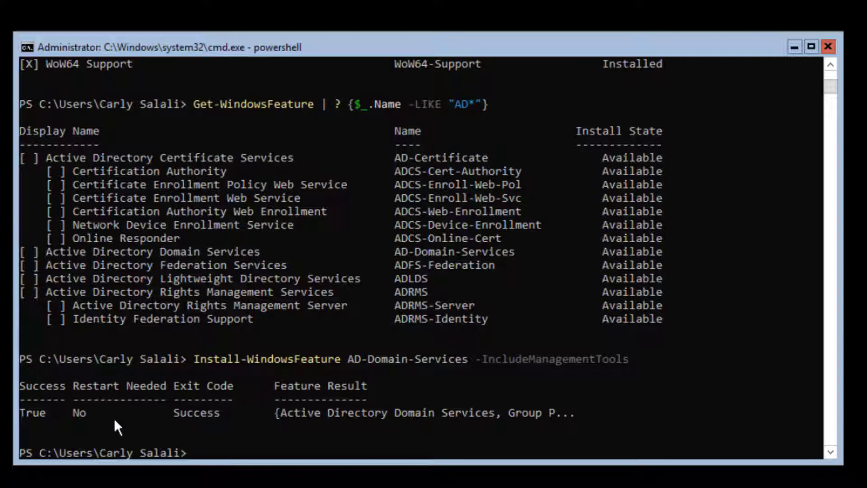
pyautogui.moveTo(117, 415); pyautogui.dragTo(57, 395)
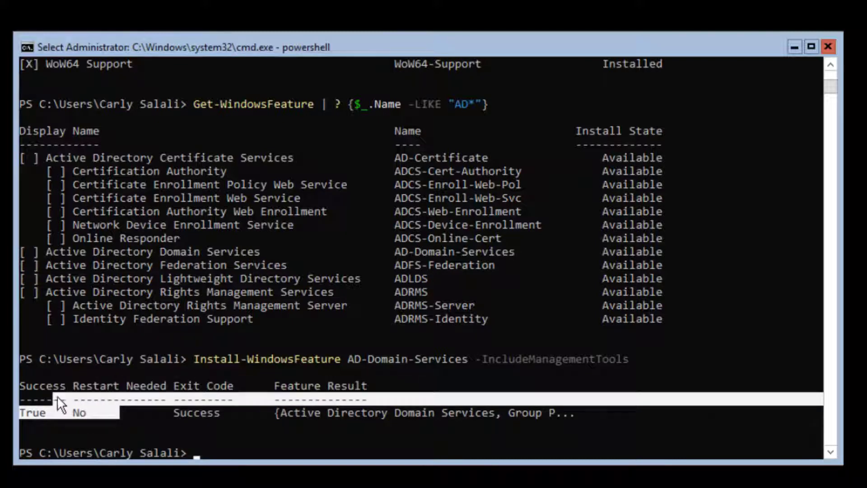
pyautogui.click(176, 399)
pyautogui.click(202, 453)
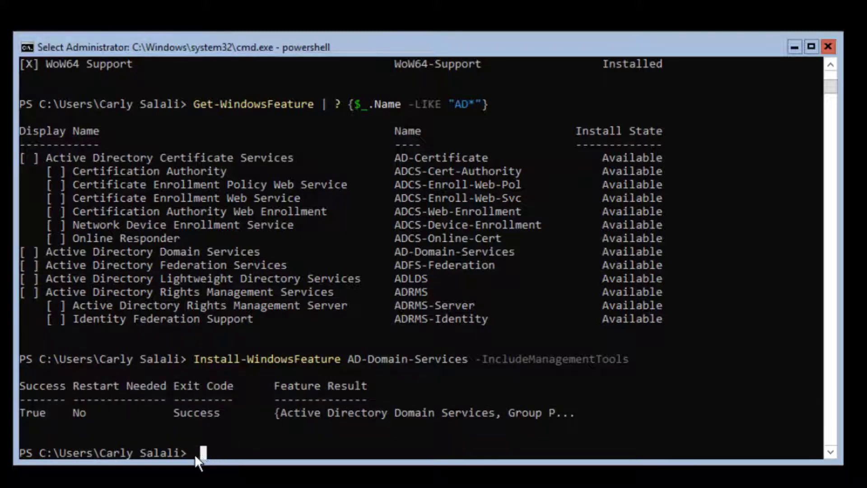
pyautogui.click(195, 454)
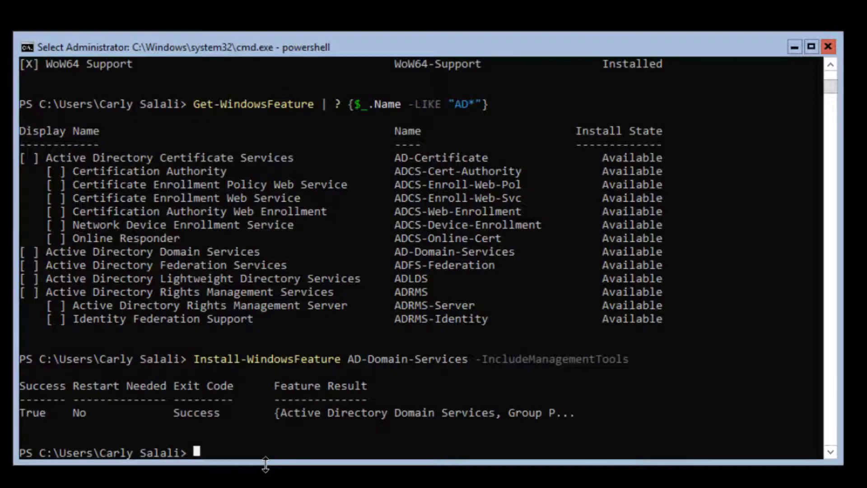
# Run Import-Module ADDSDeployment without errors.
pyautogui.write('Im')
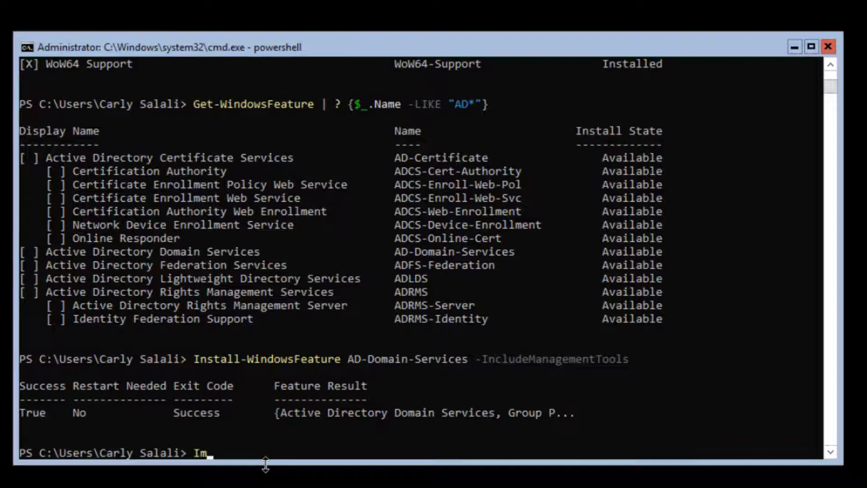
pyautogui.write('port-Module ADDS')
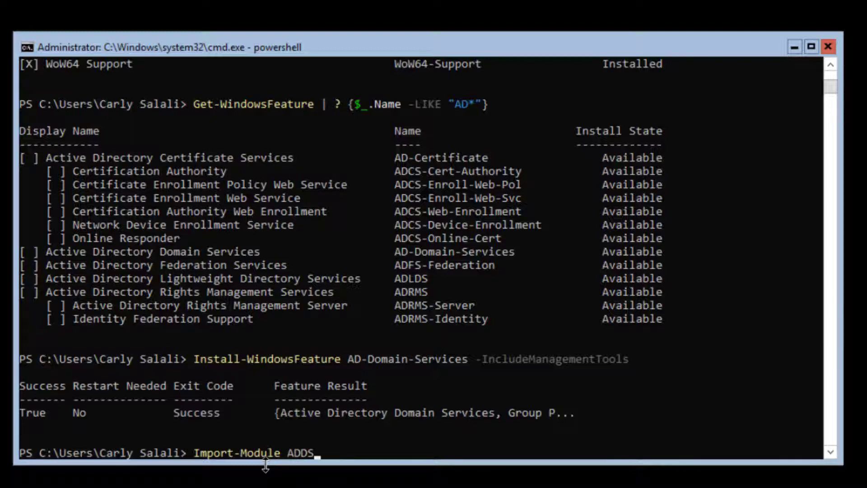
pyautogui.write('Deployment')
pyautogui.press('Return')
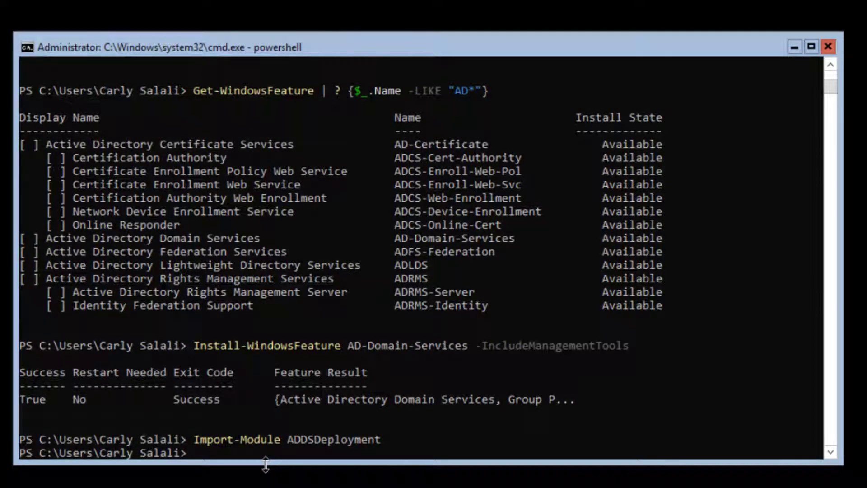
# Run Install-ADDSForest with SkyNet.ai as the domain name.
pyautogui.write('Install-ADDSFore')
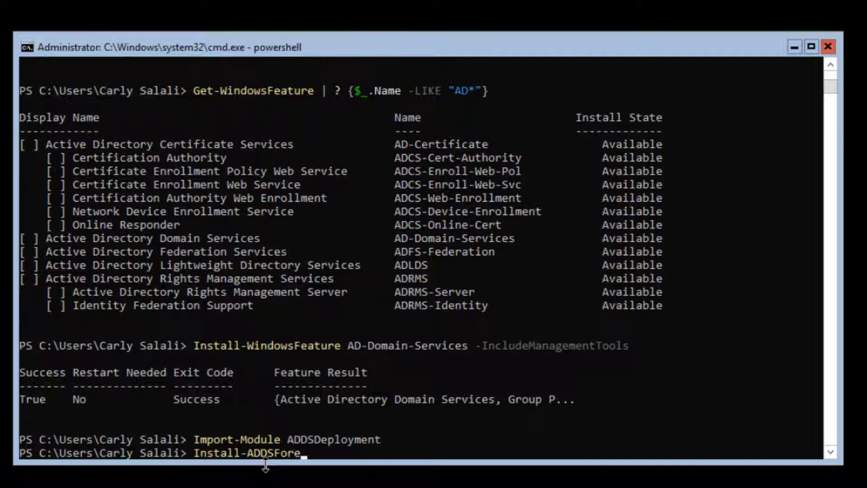
pyautogui.write('st')
pyautogui.press('Return')
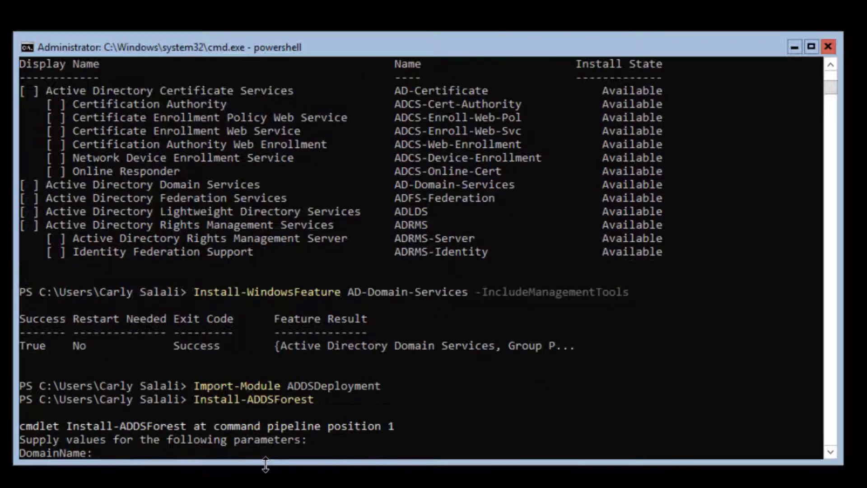
pyautogui.write('SkyNet')
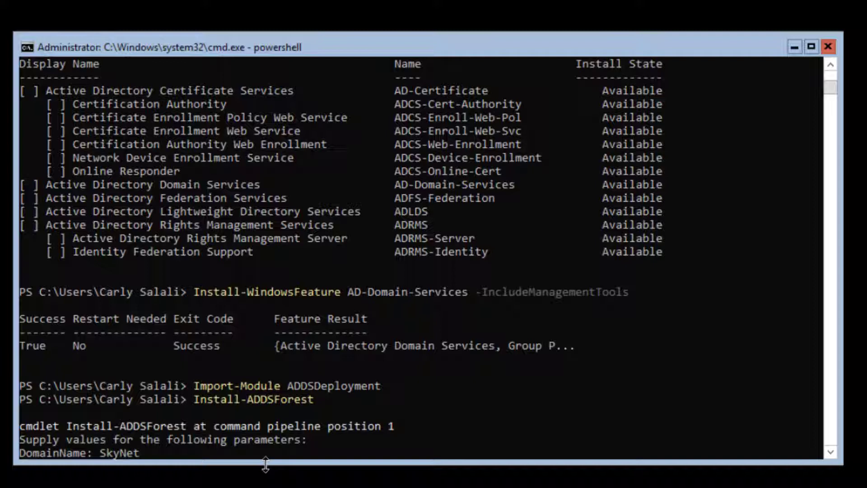
pyautogui.write('.ai')
pyautogui.press('Return')
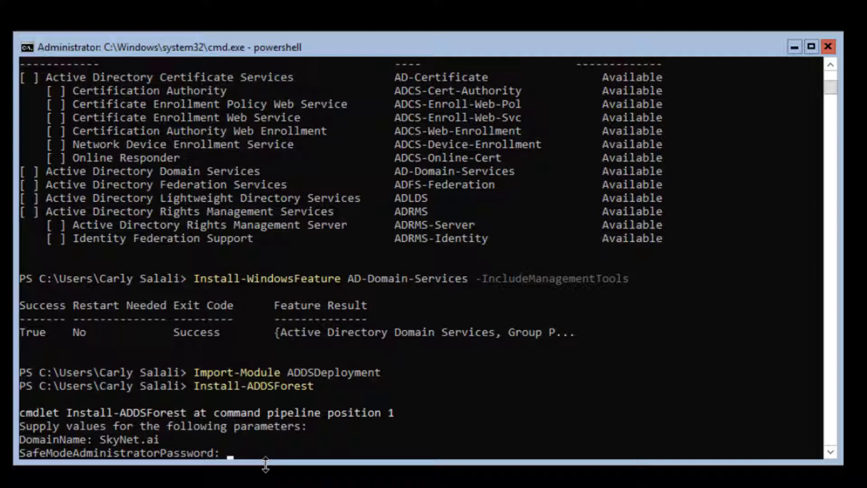
# Enter and confirm the safe-mode administrator password.
pyautogui.write('********')
pyautogui.press('Return')
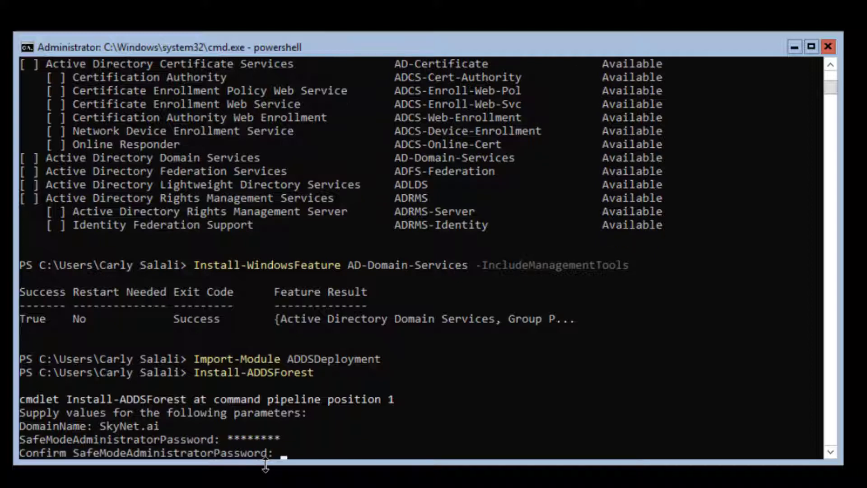
pyautogui.write('********')
pyautogui.press('Return')
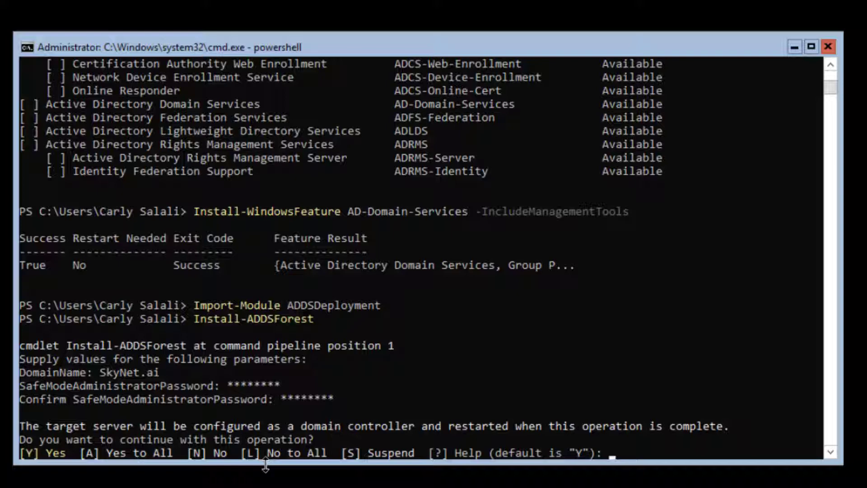
# Answer Y to the Install-ADDSForest confirmation so the server becomes SkyNet.ai's first domain controller.
pyautogui.write('y')
pyautogui.press('Return')
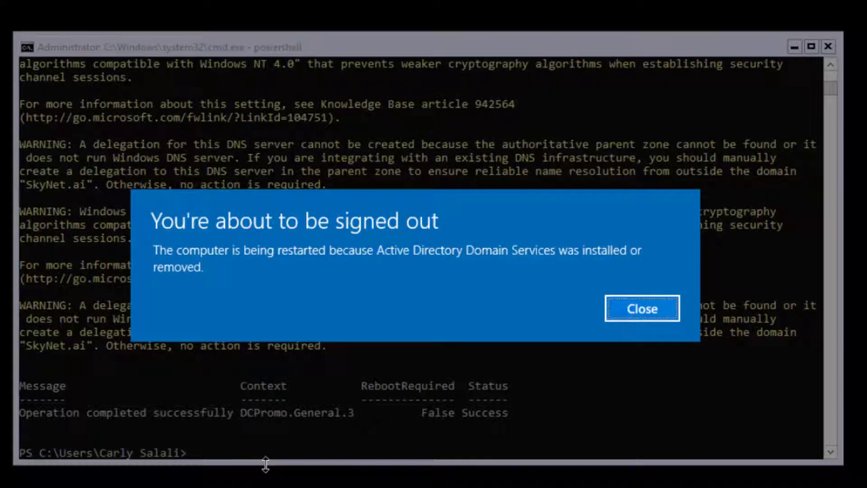
# Close the 'You're about to be signed out' notice and let the server reboot to the logon screen.
pyautogui.click(644, 312)
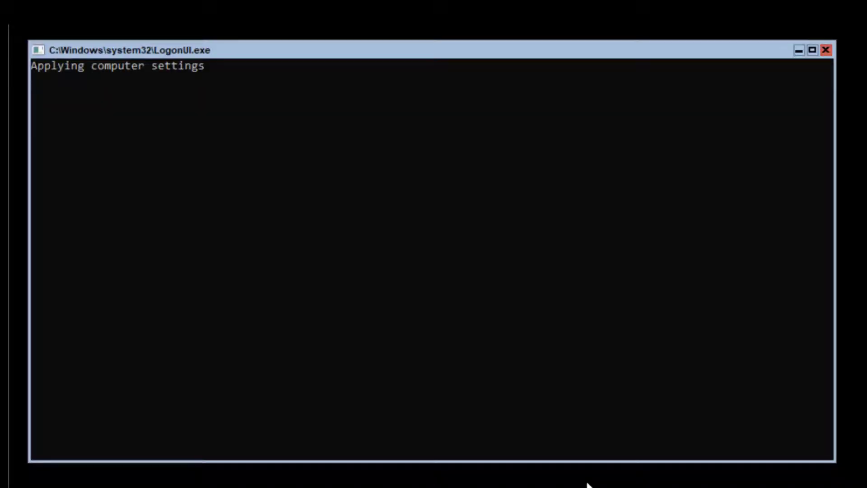
pyautogui.click(549, 346)
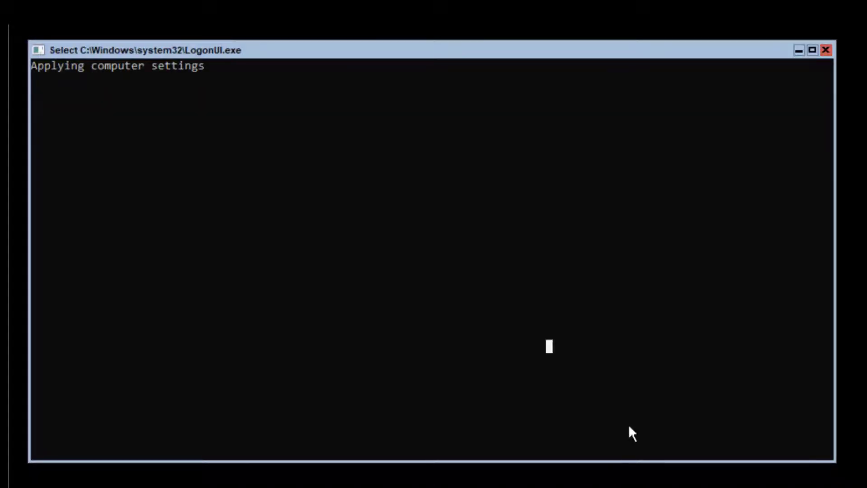
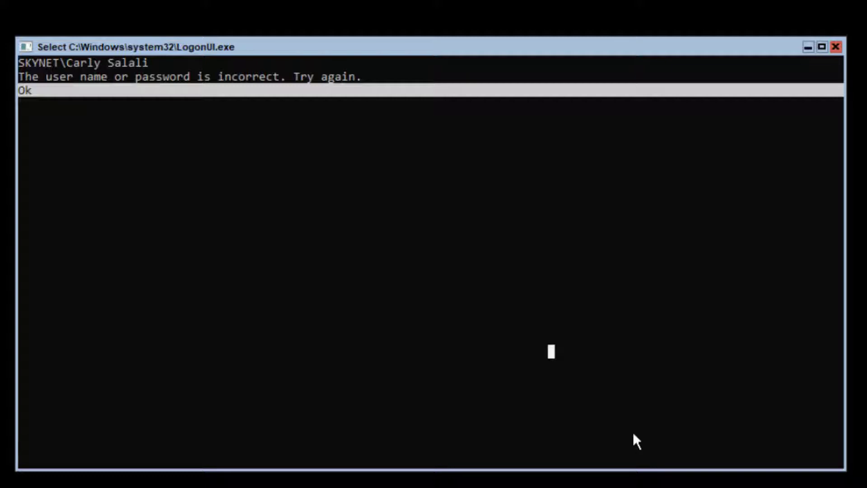
pyautogui.click(66, 63)
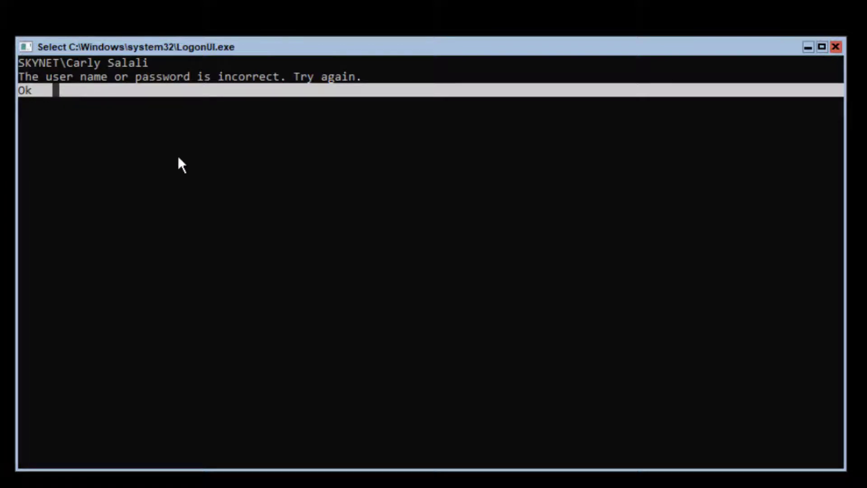
# Dismiss the incorrect-password notice and return to the SKYNET domain credentials prompt.
pyautogui.press('Escape')
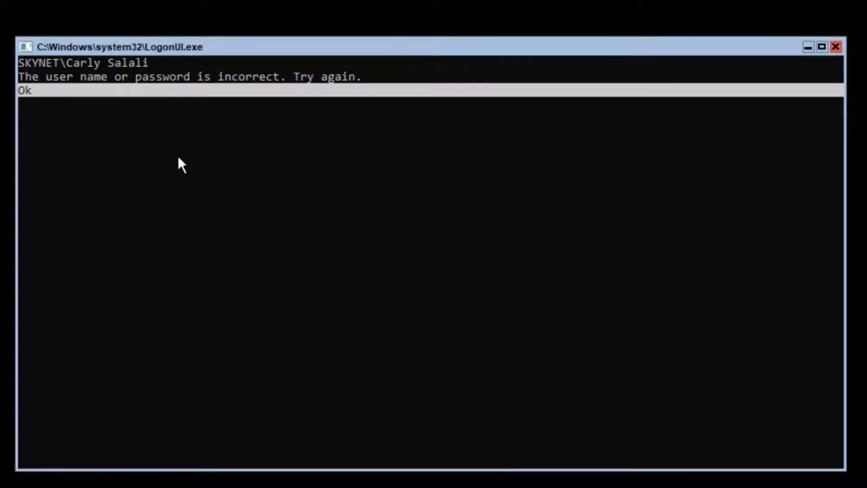
pyautogui.press('Return')
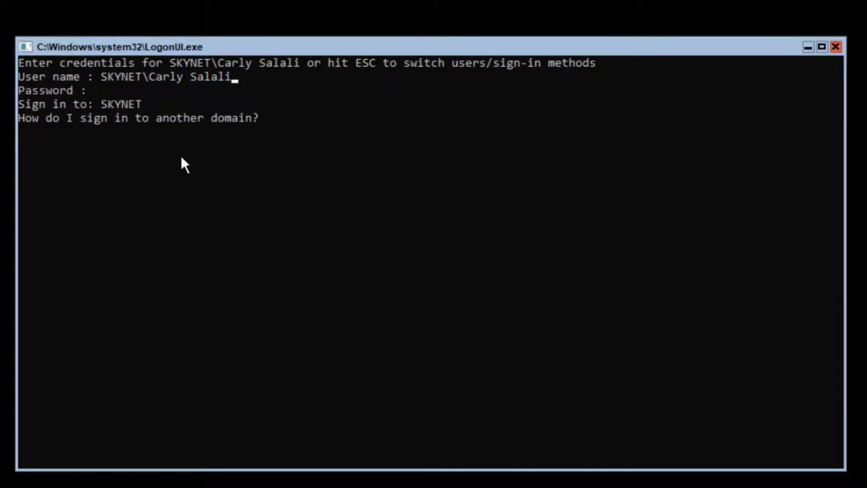
# Enter the SKYNET domain account's password on the Password line to sign in.
pyautogui.click(181, 158)
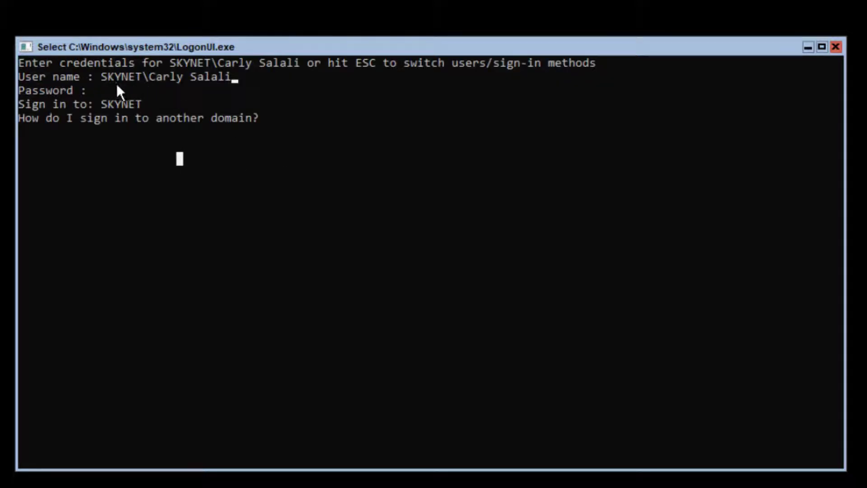
pyautogui.click(213, 88)
pyautogui.press('Return')
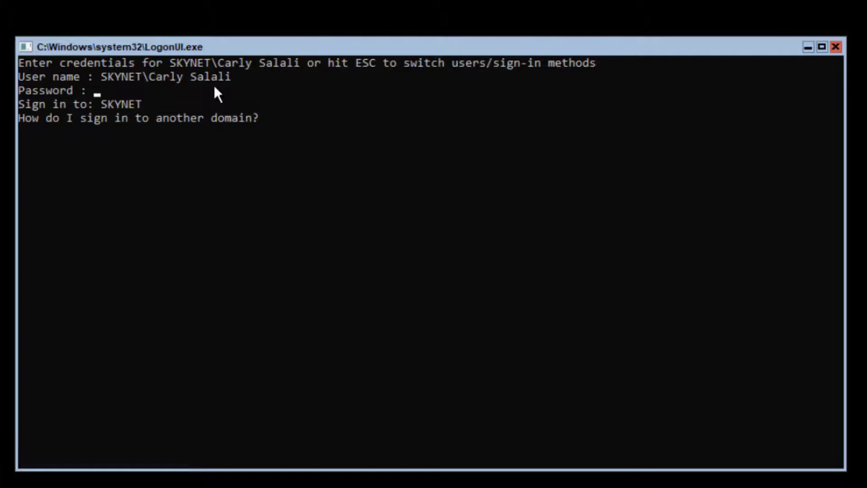
pyautogui.write('**')
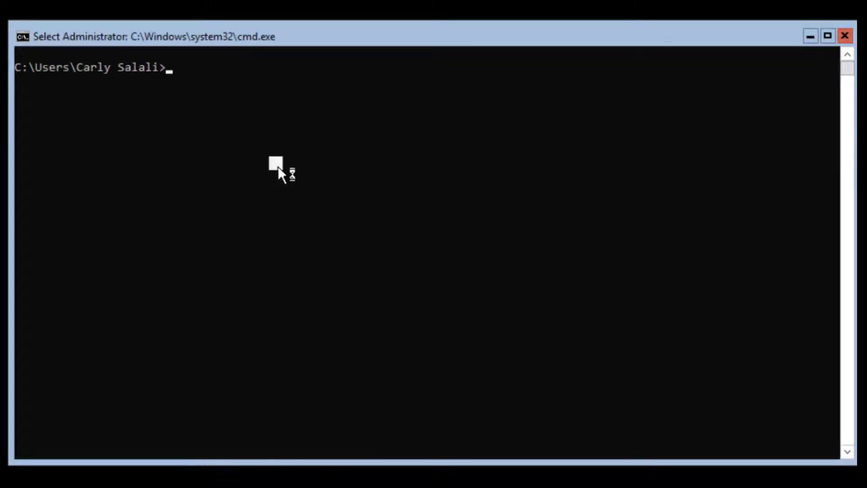
# Run whoami and highlight the reported SKYNET domain user identity.
pyautogui.write('whoami')
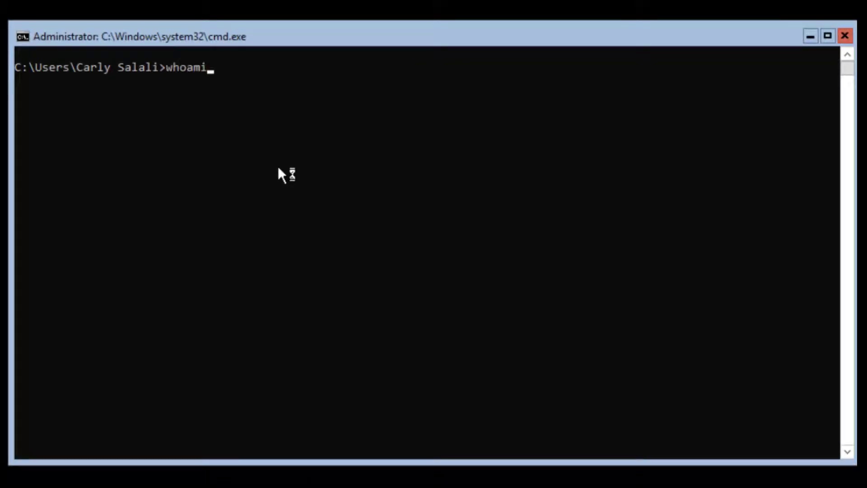
pyautogui.press('Return')
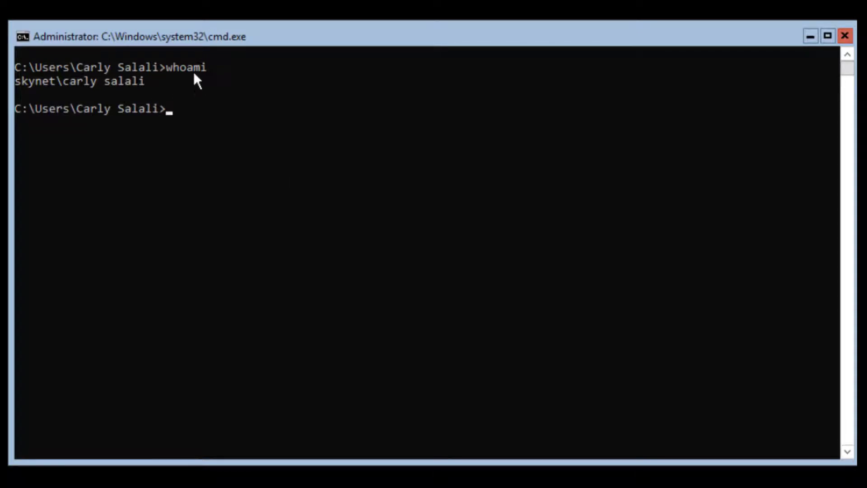
pyautogui.moveTo(211, 66); pyautogui.dragTo(150, 80)
pyautogui.click(40, 81)
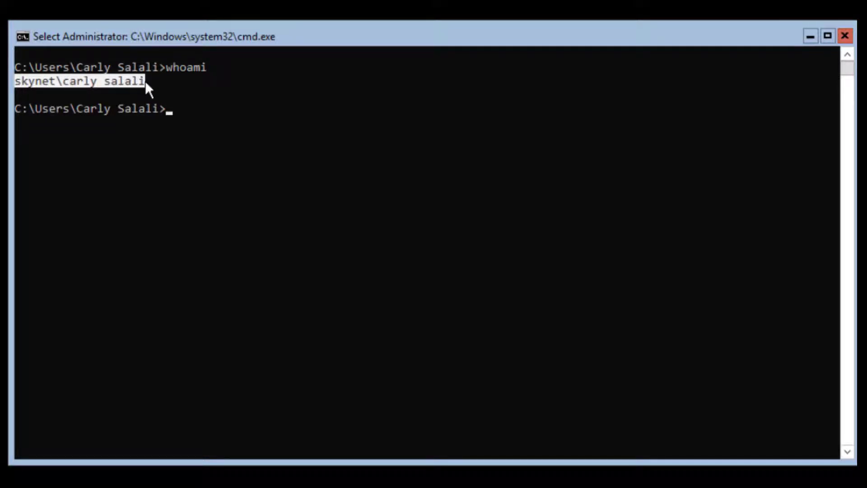
# Clear the highlight and begin typing 'net us' at the next prompt.
pyautogui.click(174, 110)
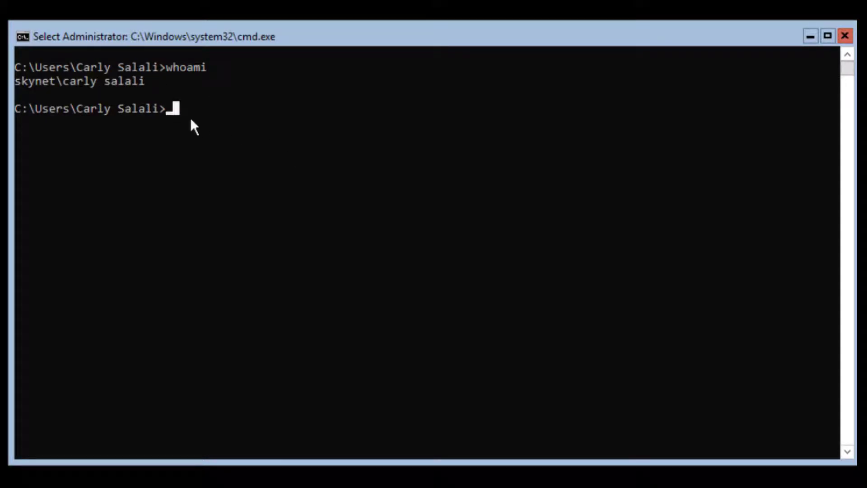
pyautogui.click(172, 106)
pyautogui.write('net user')
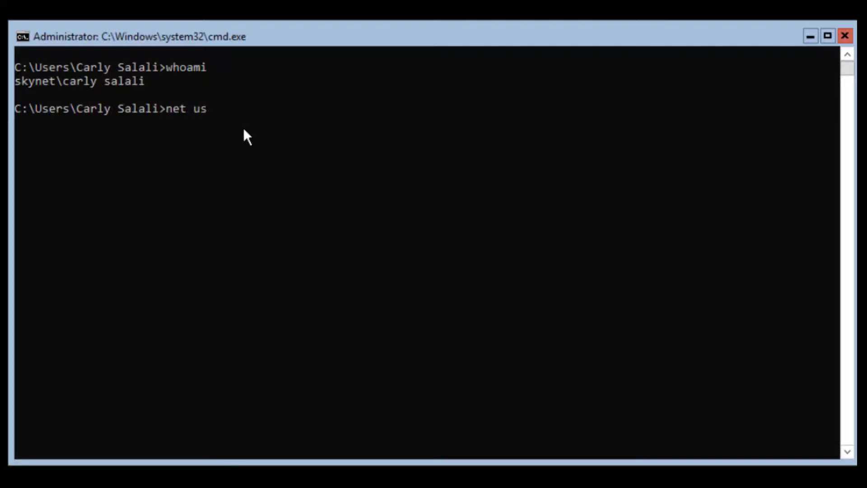
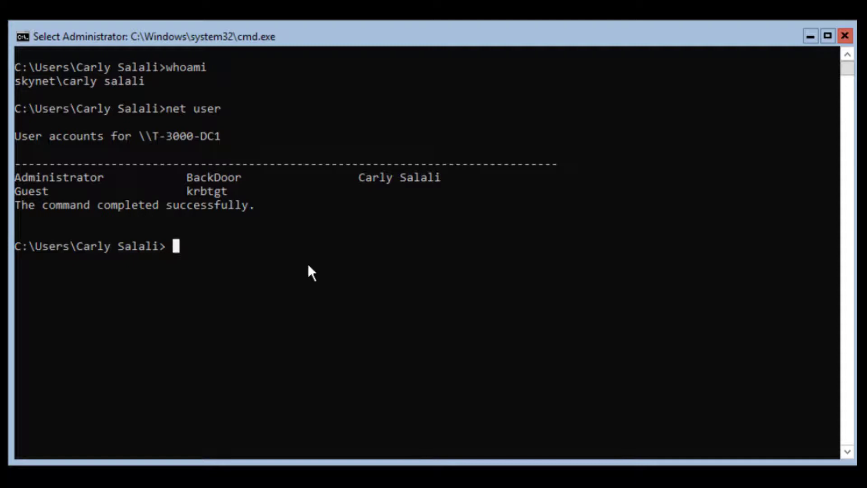
# Leave Select mode and enter ipconfig at the prompt to list the network settings.
pyautogui.press('Escape')
pyautogui.write('ipconfig')
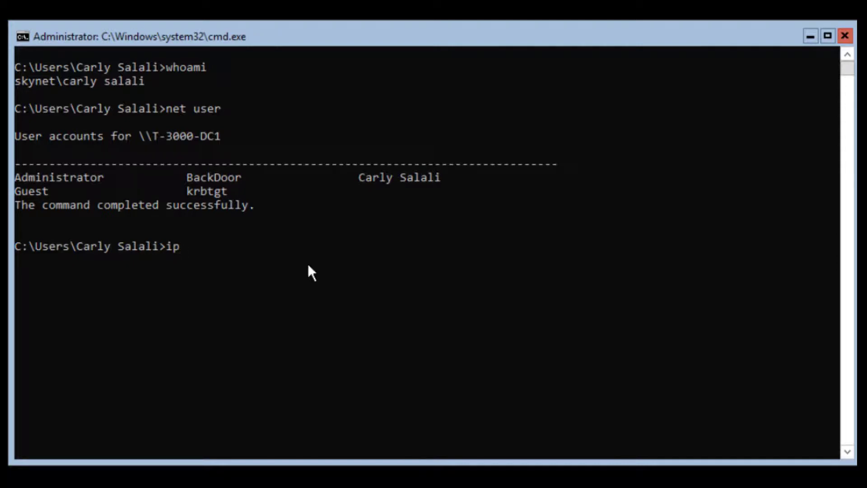
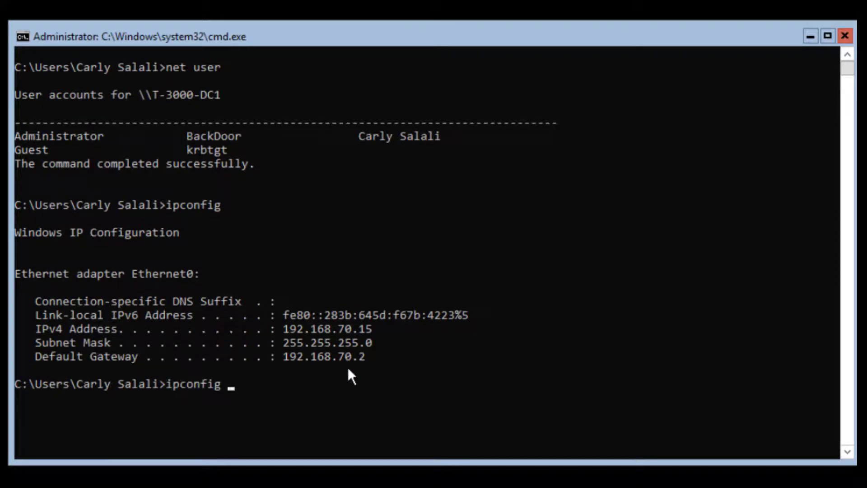
# Run ipconfig /all and highlight the DNS Suffix Search List row.
pyautogui.write('/all')
pyautogui.press('Return')
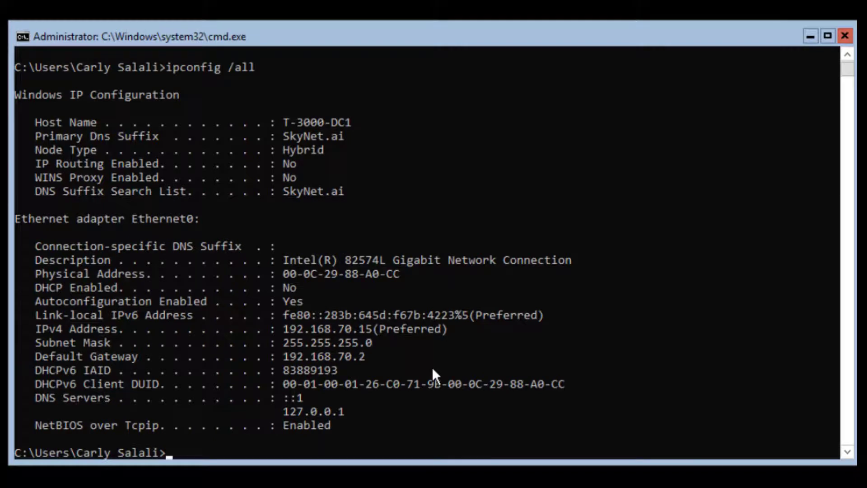
pyautogui.moveTo(364, 191); pyautogui.dragTo(37, 196)
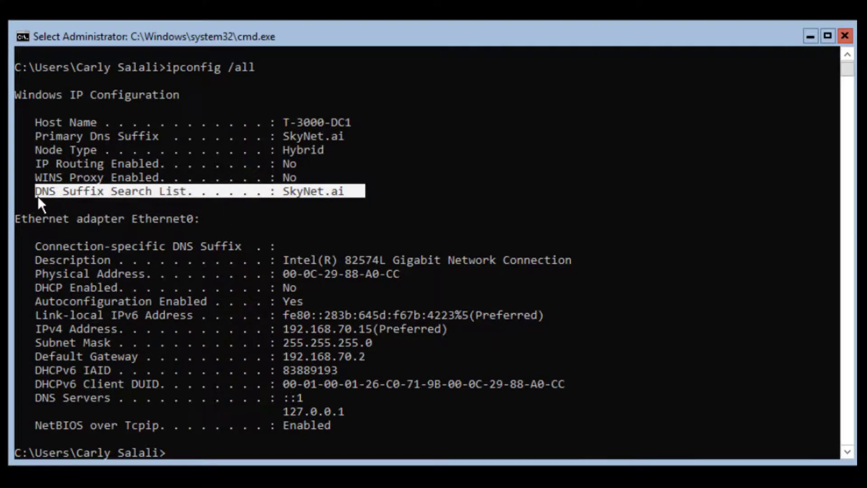
pyautogui.click(355, 149)
# Highlight the Primary Dns Suffix SkyNet.ai and host name T-3000-DC1 lines, then clear the marking.
pyautogui.moveTo(358, 142); pyautogui.dragTo(6, 133)
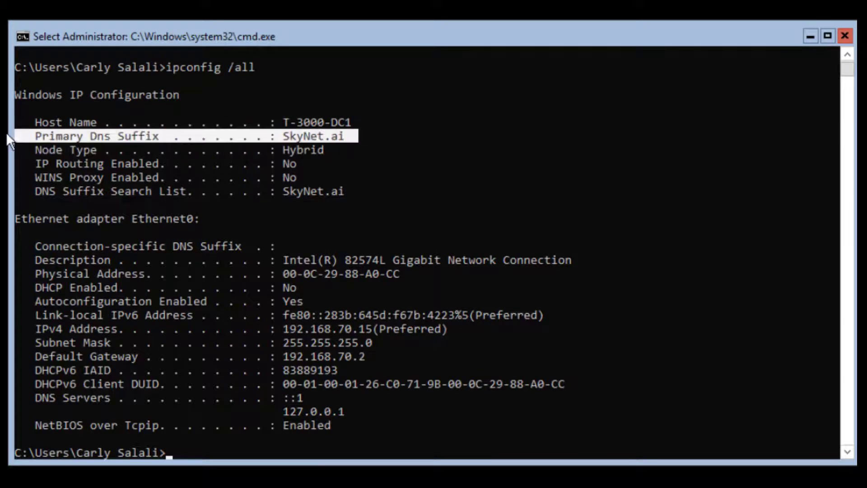
pyautogui.click(360, 124)
pyautogui.moveTo(360, 121); pyautogui.dragTo(278, 125)
pyautogui.click(349, 138)
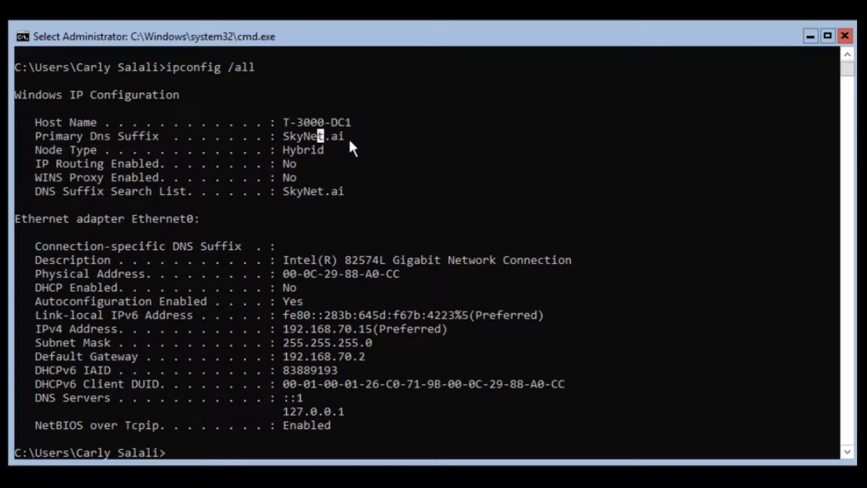
pyautogui.moveTo(355, 136); pyautogui.dragTo(39, 132)
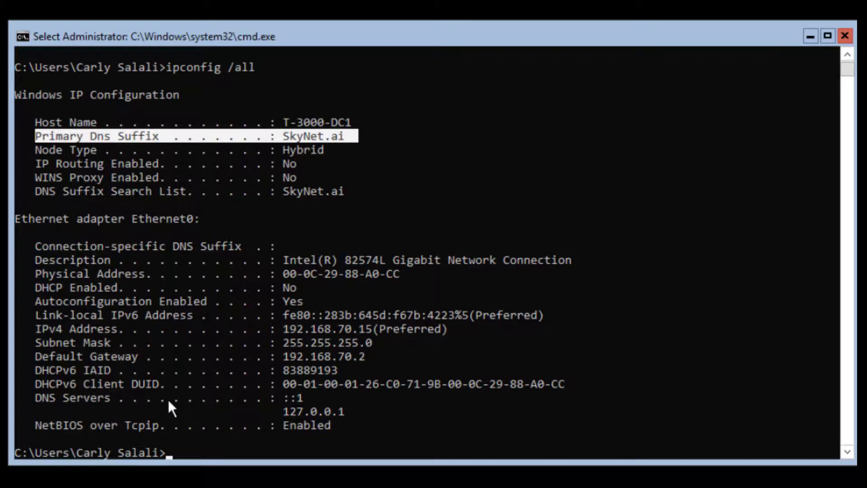
pyautogui.scroll(-2, 172, 398)
pyautogui.rightClick(253, 380)
pyautogui.rightClick(171, 370)
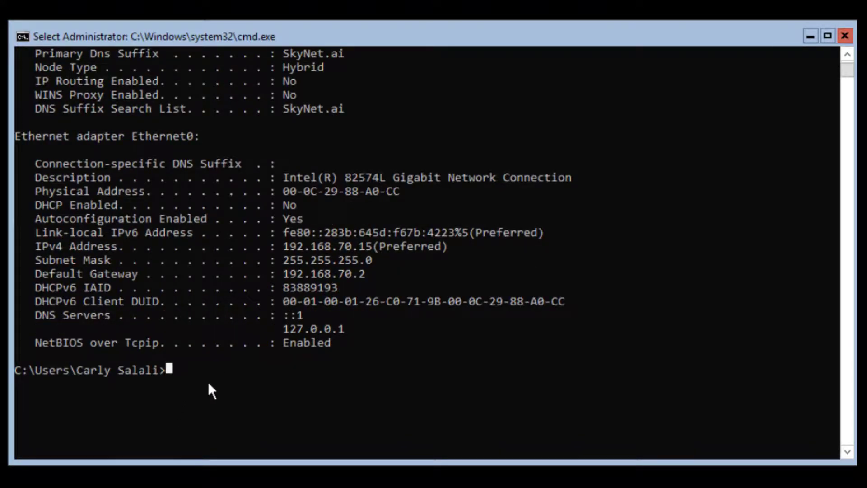
# Launch sconfig and highlight the Domain: SkyNet.ai line in the Server Configuration menu.
pyautogui.write('sconfig')
pyautogui.press('Return')
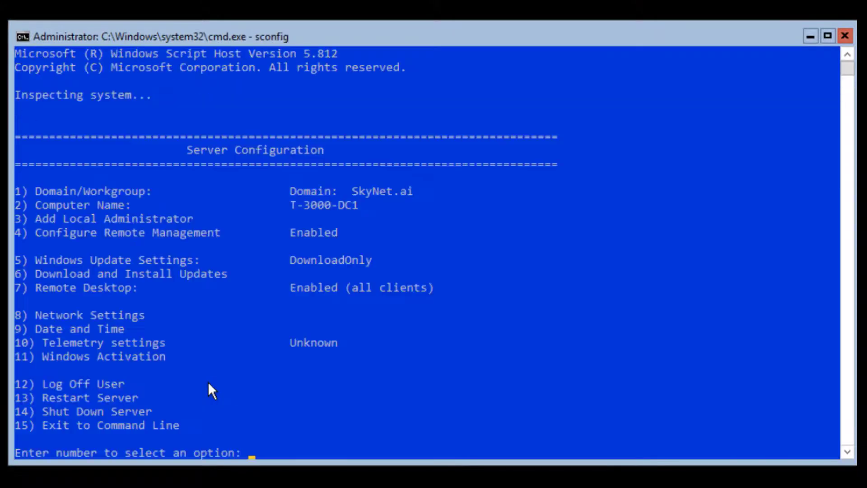
pyautogui.click(251, 370)
pyautogui.scroll(-1, 316, 378)
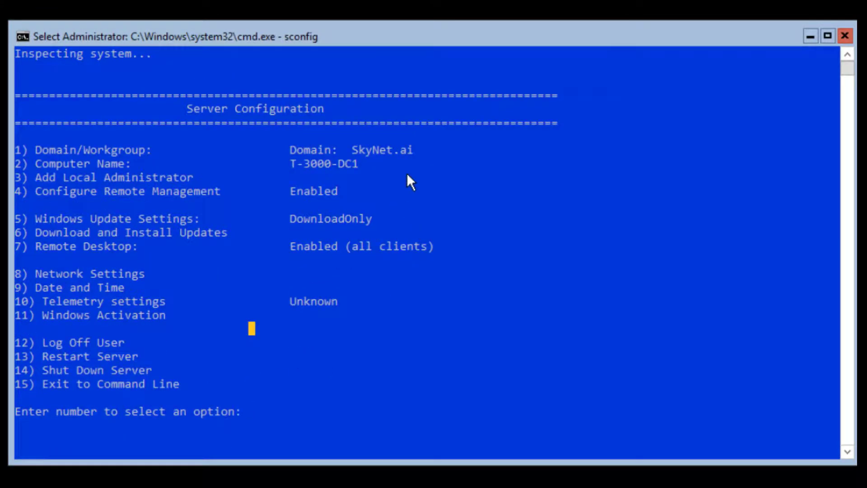
pyautogui.moveTo(419, 150); pyautogui.dragTo(30, 145)
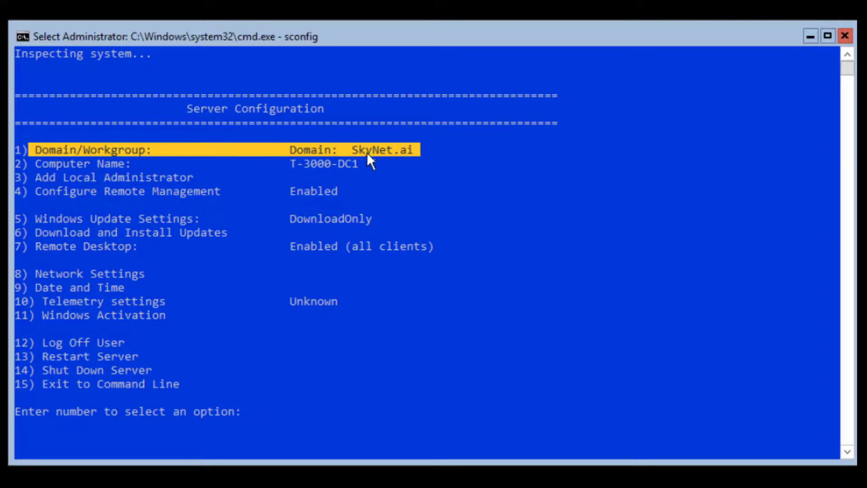
pyautogui.click(421, 141)
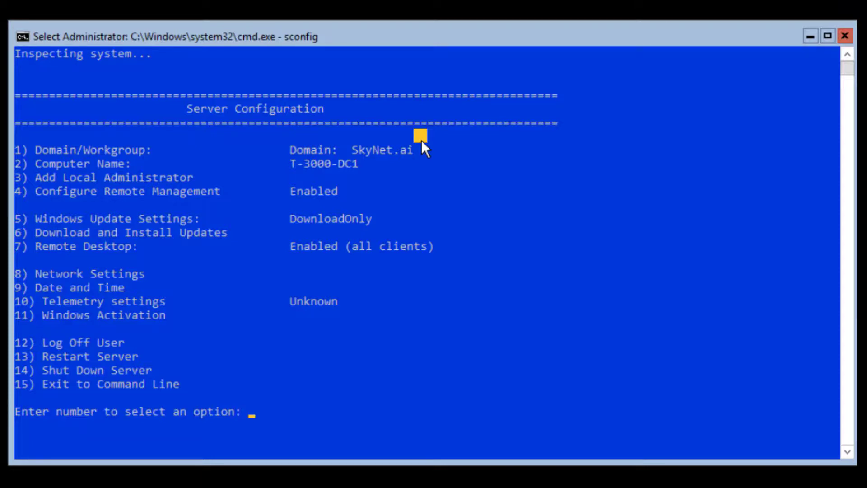
# Clear the selection and enter option 15 to exit sconfig to the command line.
pyautogui.click(266, 424)
pyautogui.press('Escape')
pyautogui.write('15')
pyautogui.press('Return')
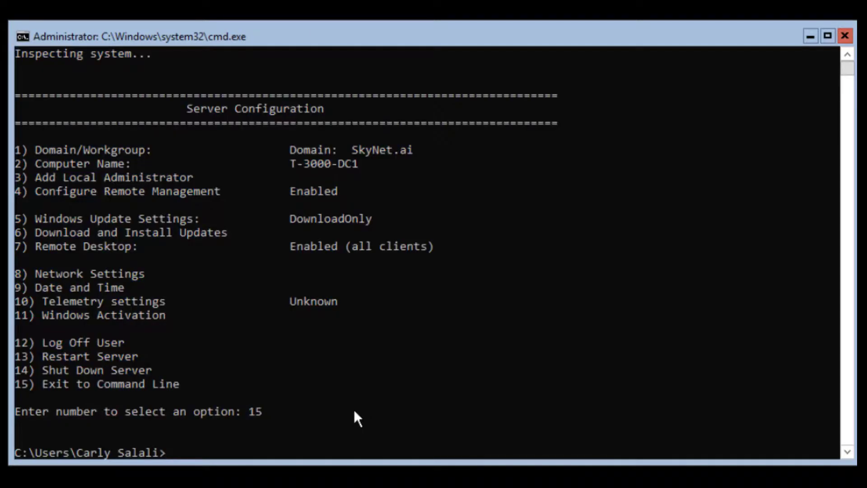